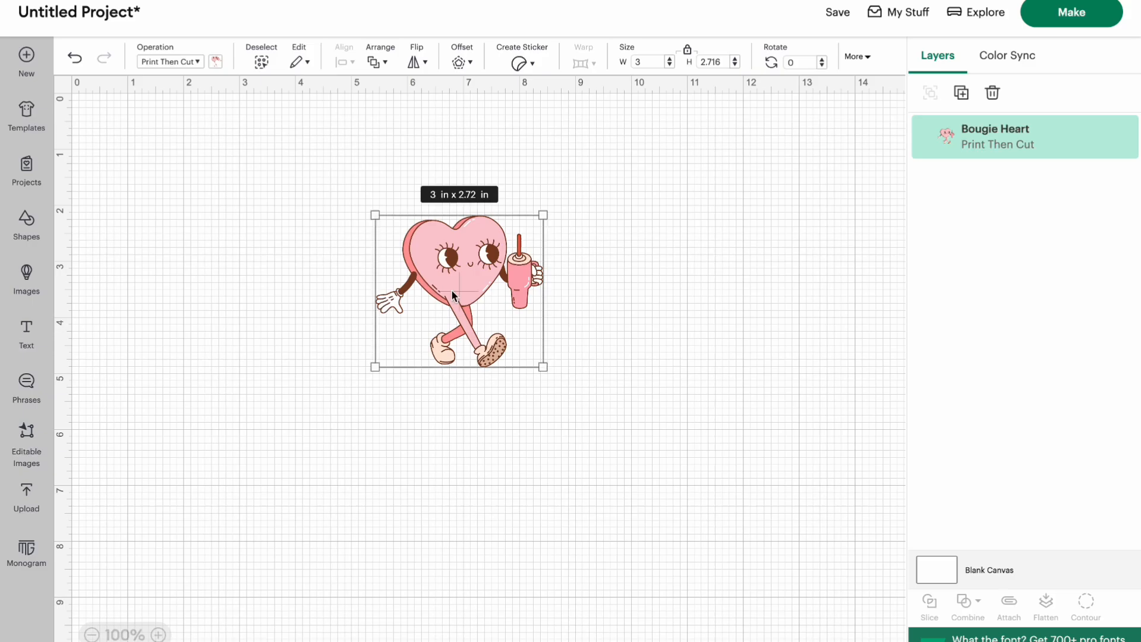
Add a 0.069 in rounded-corner offset around the Bougie Heart image and colour the offset white.
mouse_move(451, 290)
left_mouse_down()
mouse_move(542, 302)
mouse_move(555, 334)
mouse_move(476, 355)
mouse_move(446, 307)
left_mouse_up()
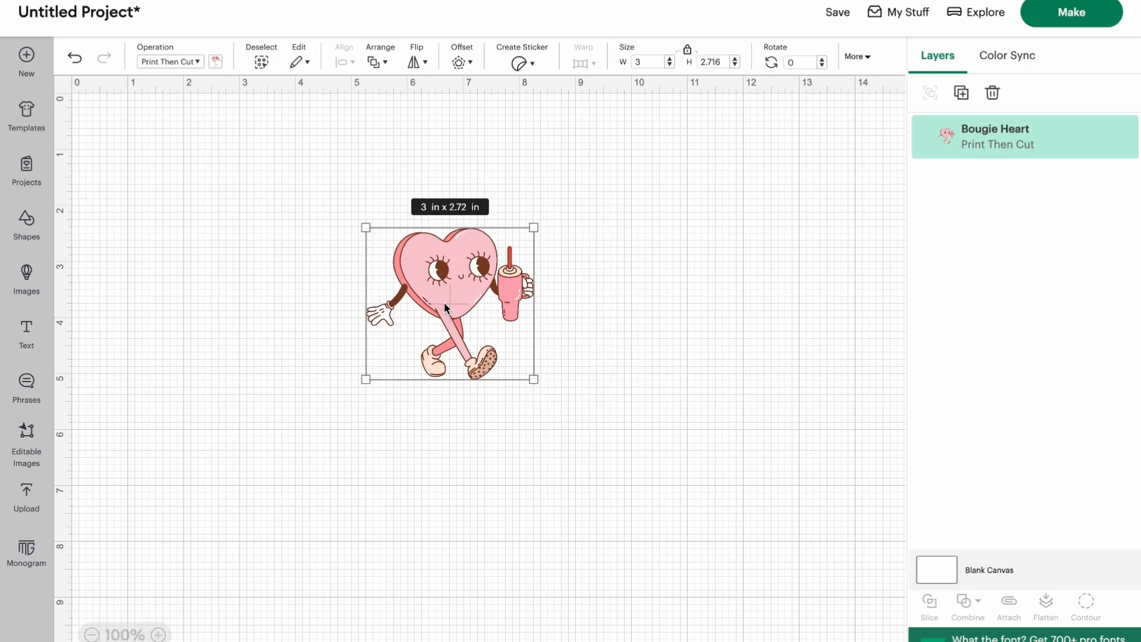
left_click(320, 197)
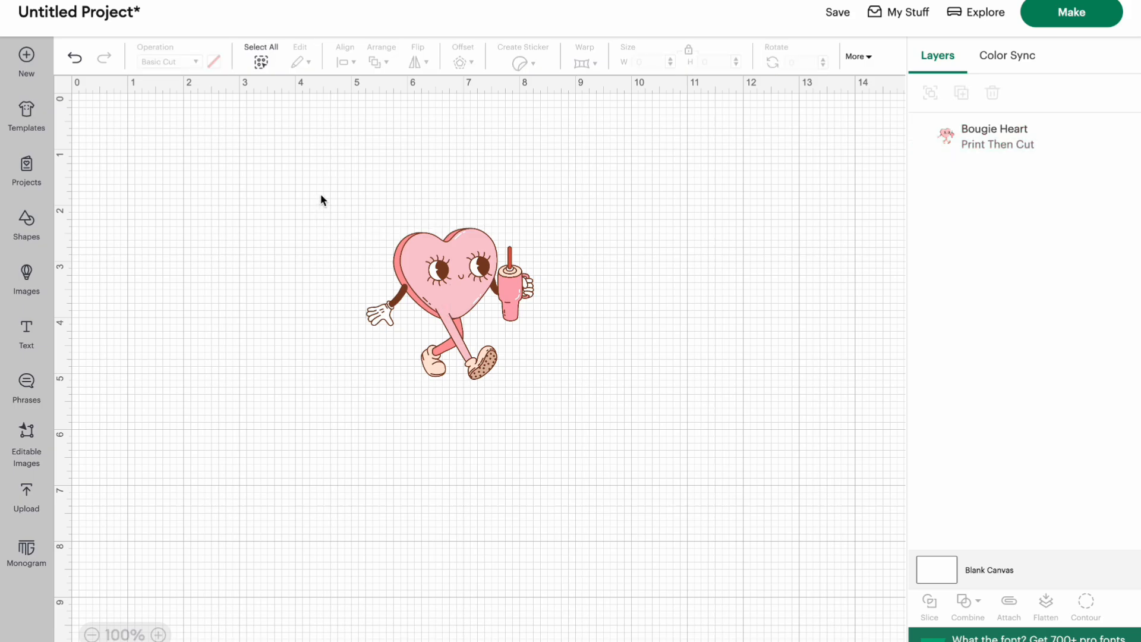
left_click(457, 277)
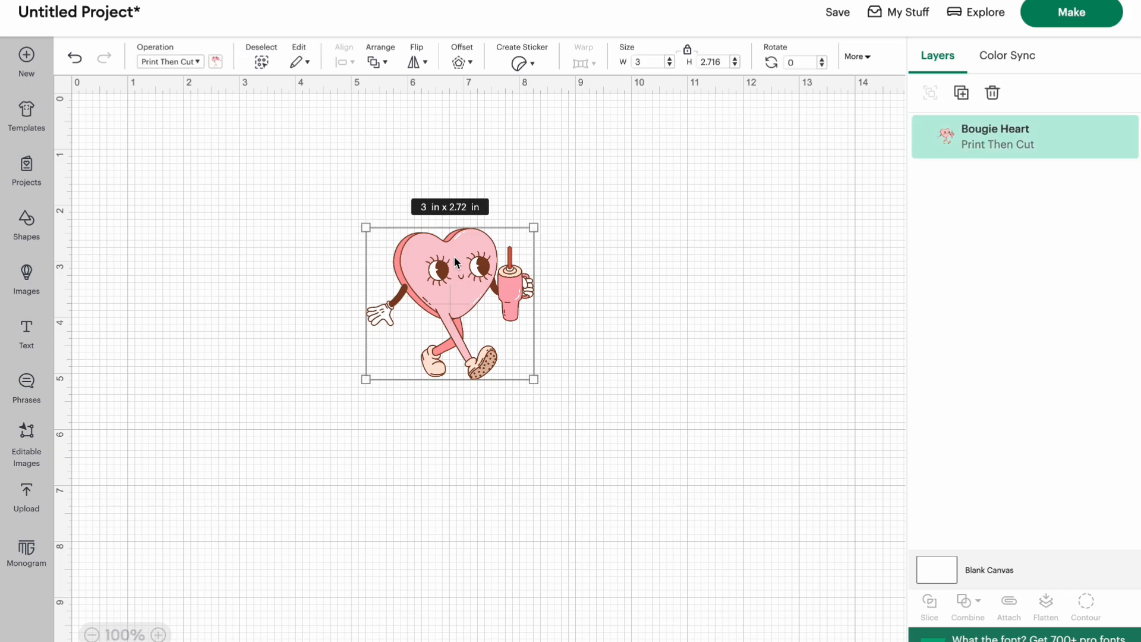
left_click(467, 62)
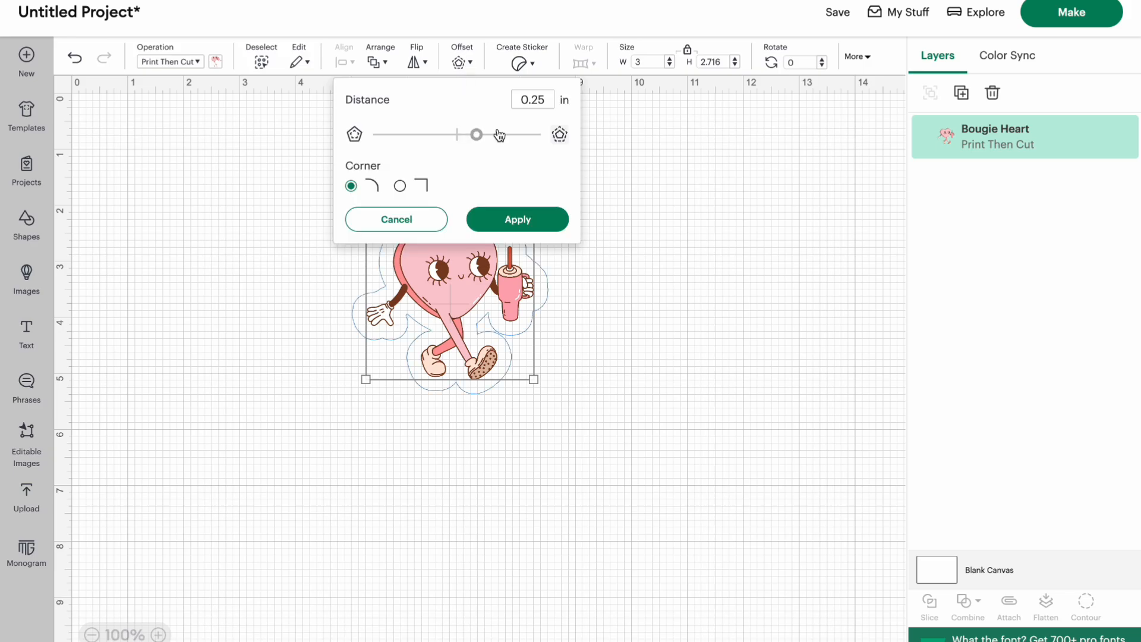
left_click_drag(476, 136, 464, 141)
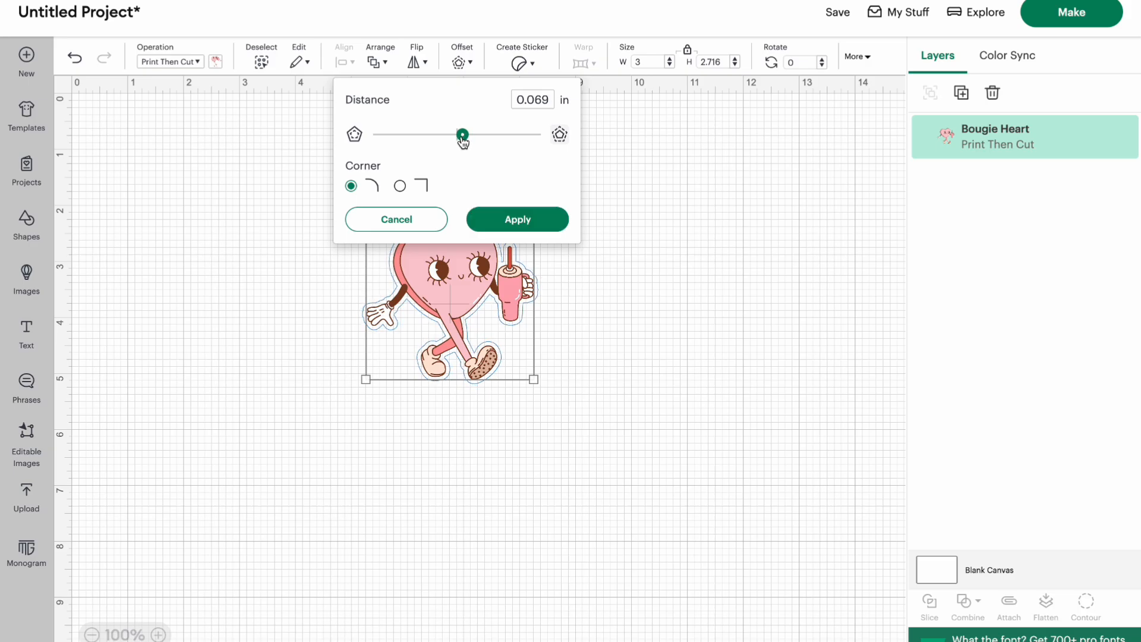
left_click(507, 220)
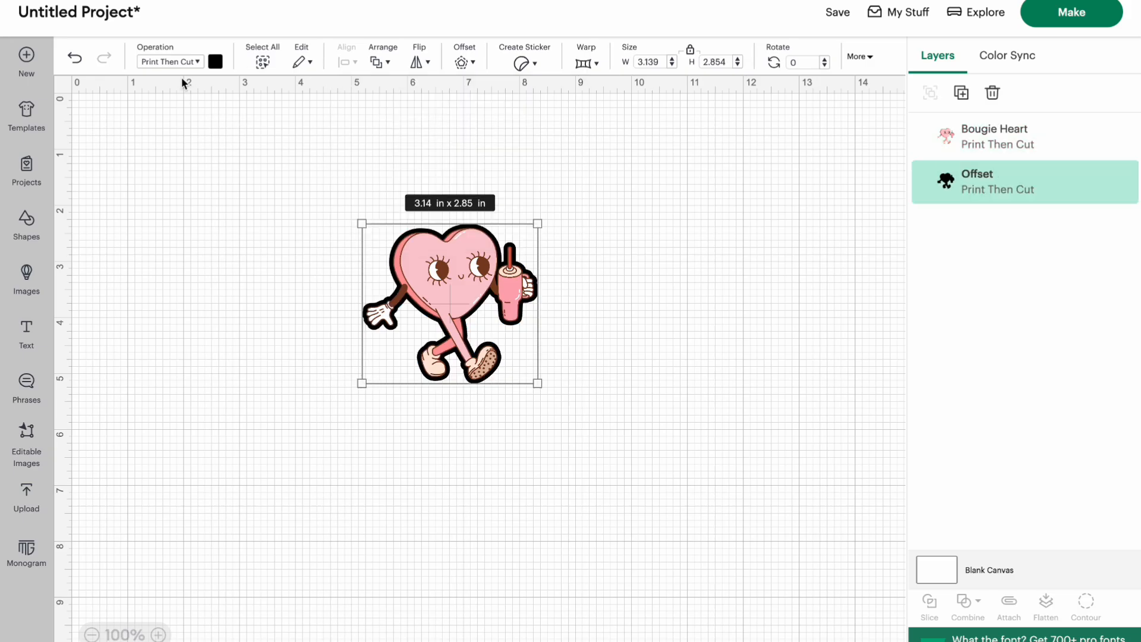
left_click(216, 62)
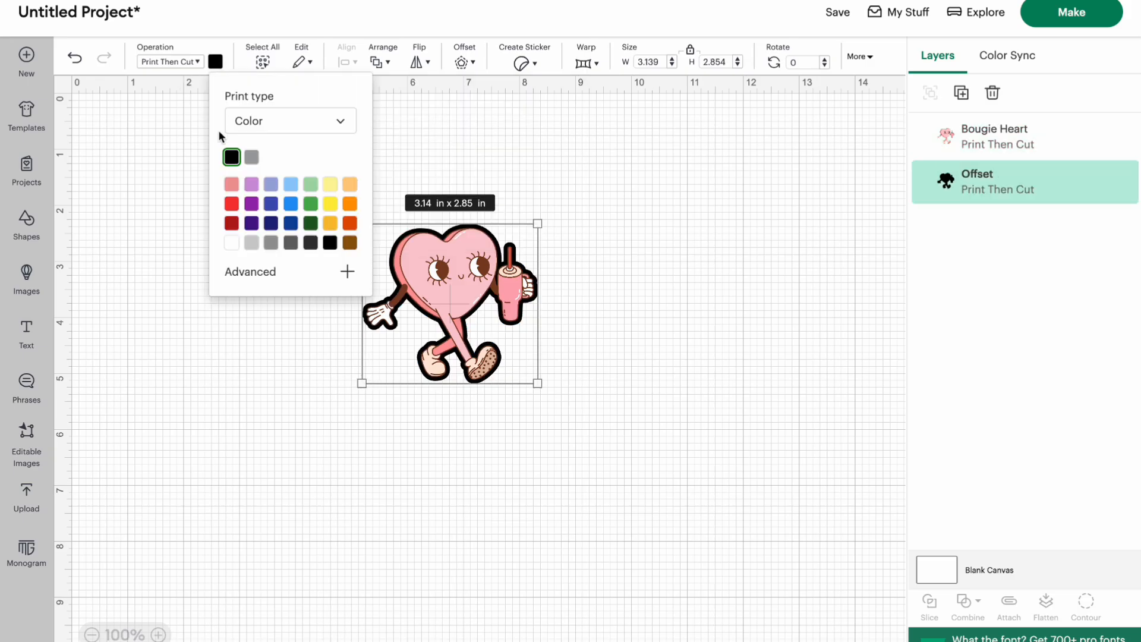
left_click(233, 247)
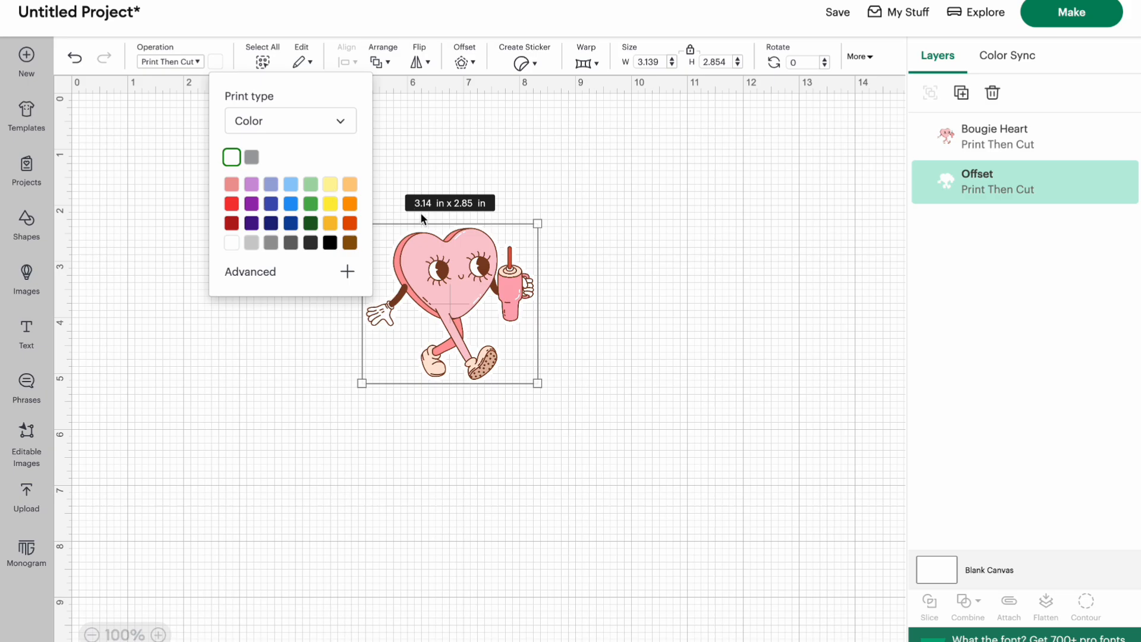
left_click(1034, 140)
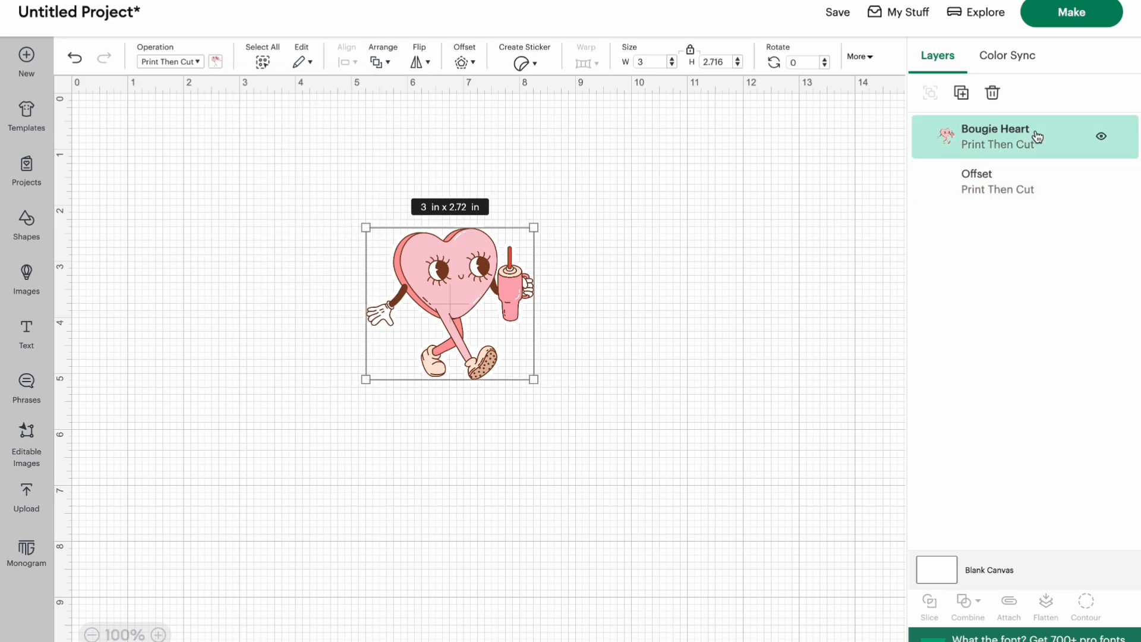
left_click(1022, 183, "shift")
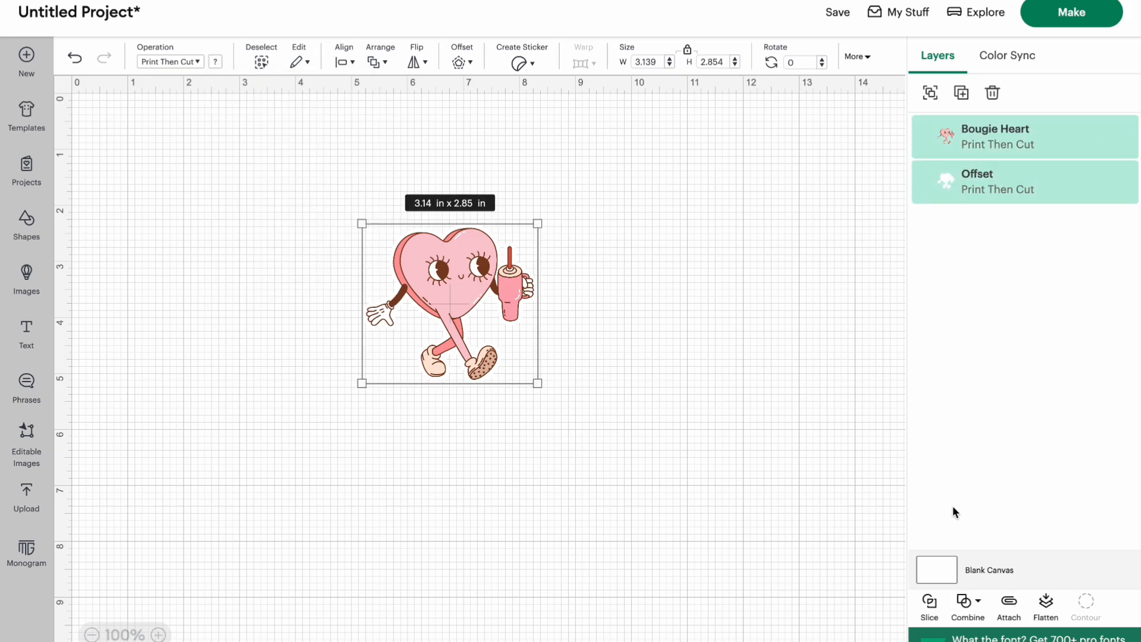
left_click(1009, 607)
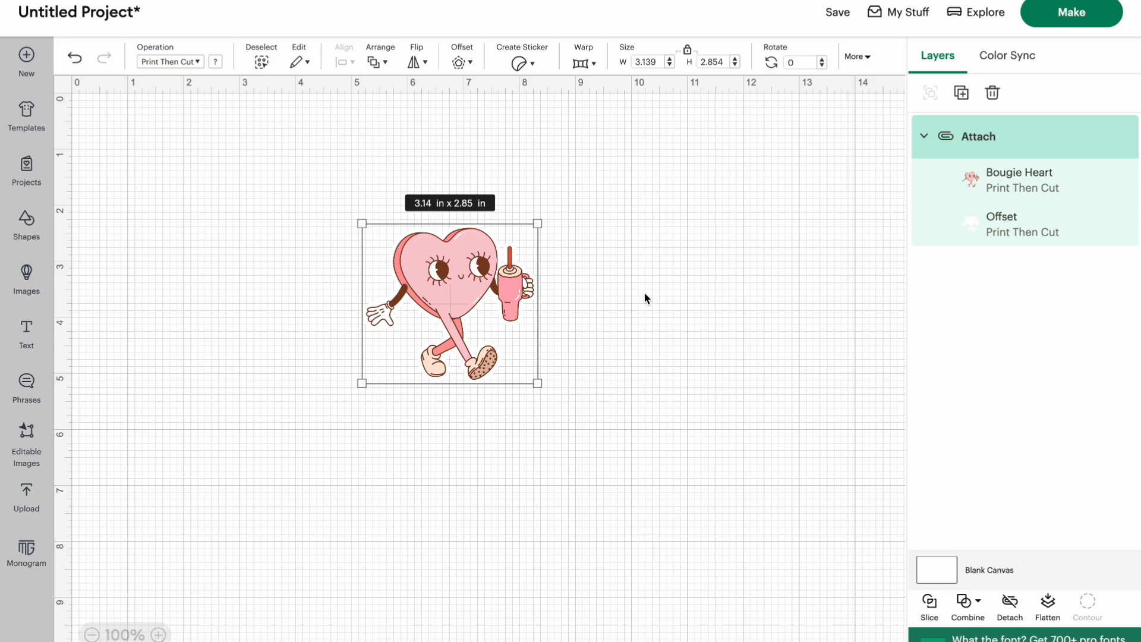
key("ctrl+z")
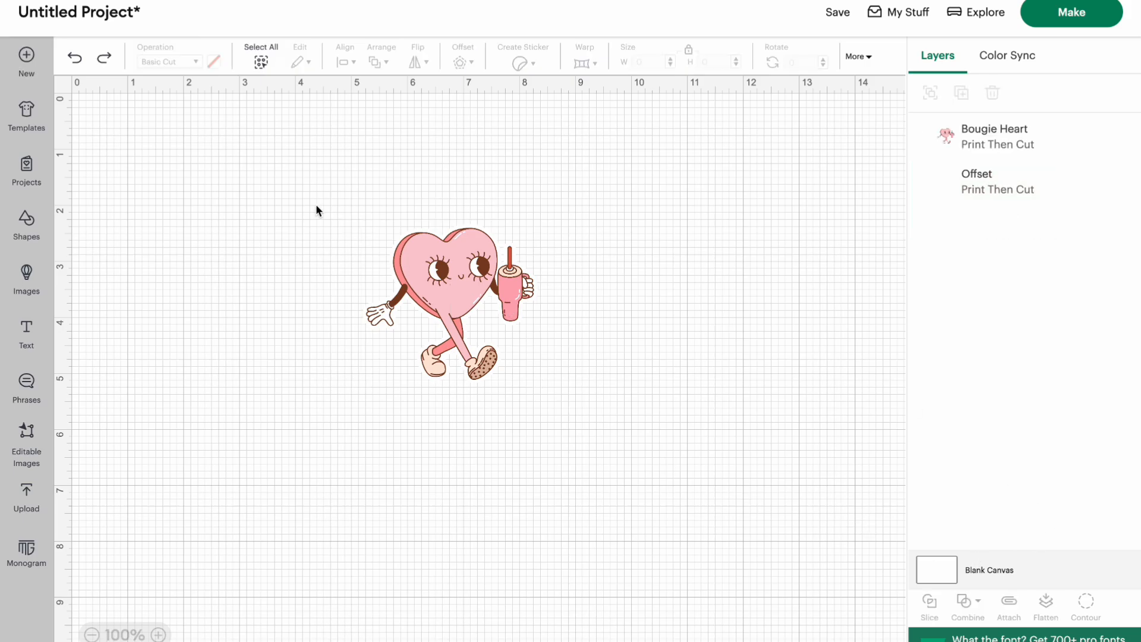
Flatten the Bougie Heart image and its white offset into a single Print Then Cut layer.
left_click_drag(313, 196, 553, 388)
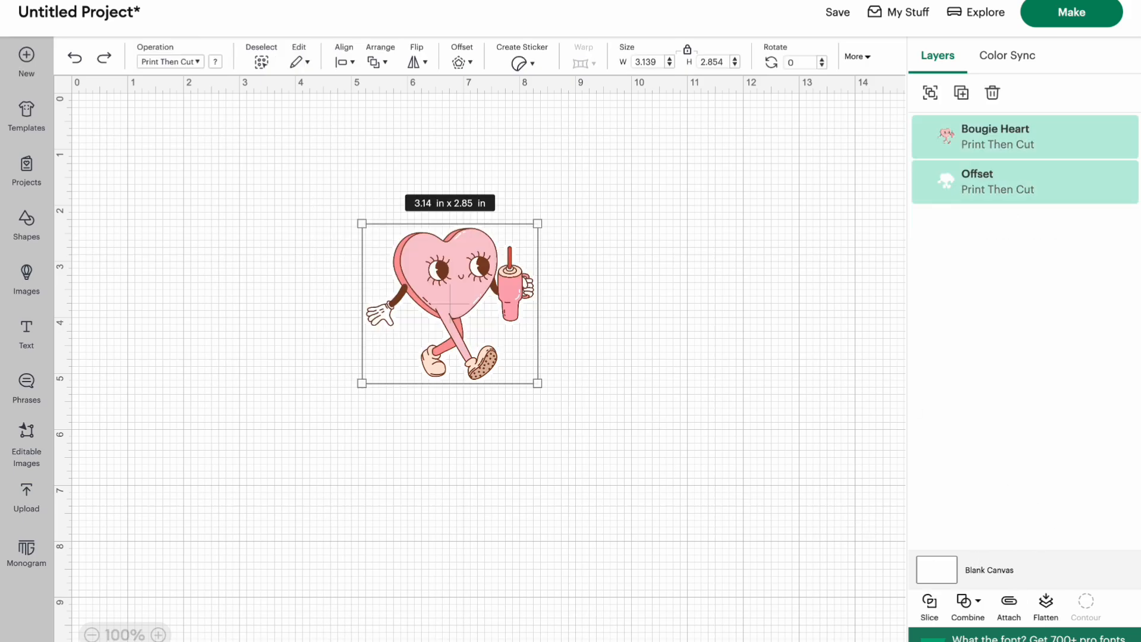
left_click(1047, 606)
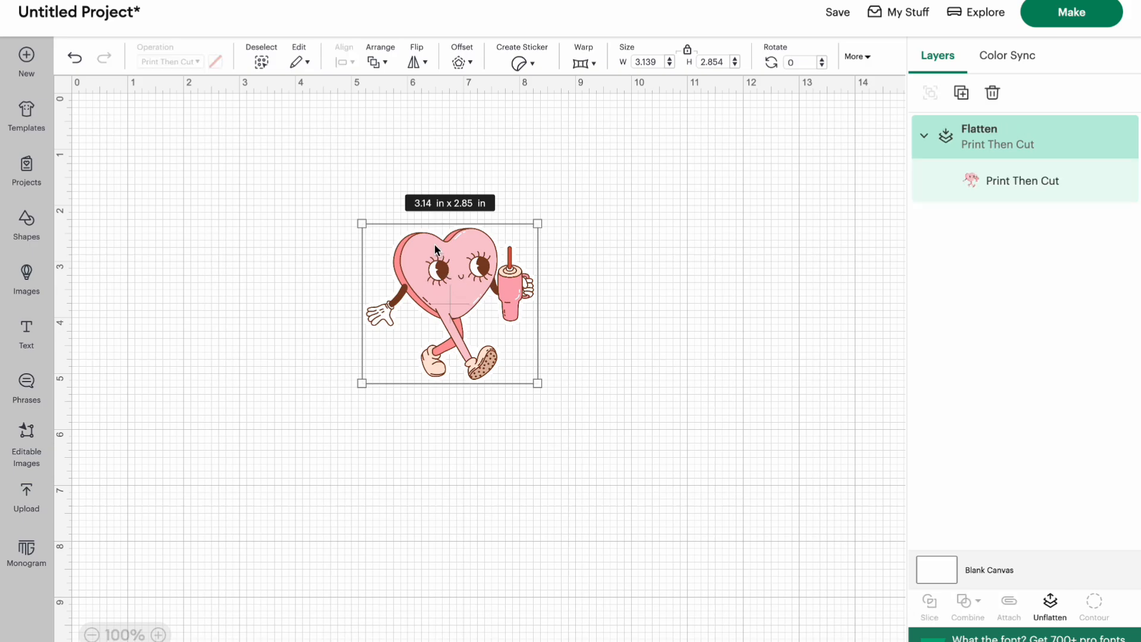
Try enlarging the flattened heart to about 9.08 in wide and undo the resize.
left_click_drag(533, 378, 870, 641)
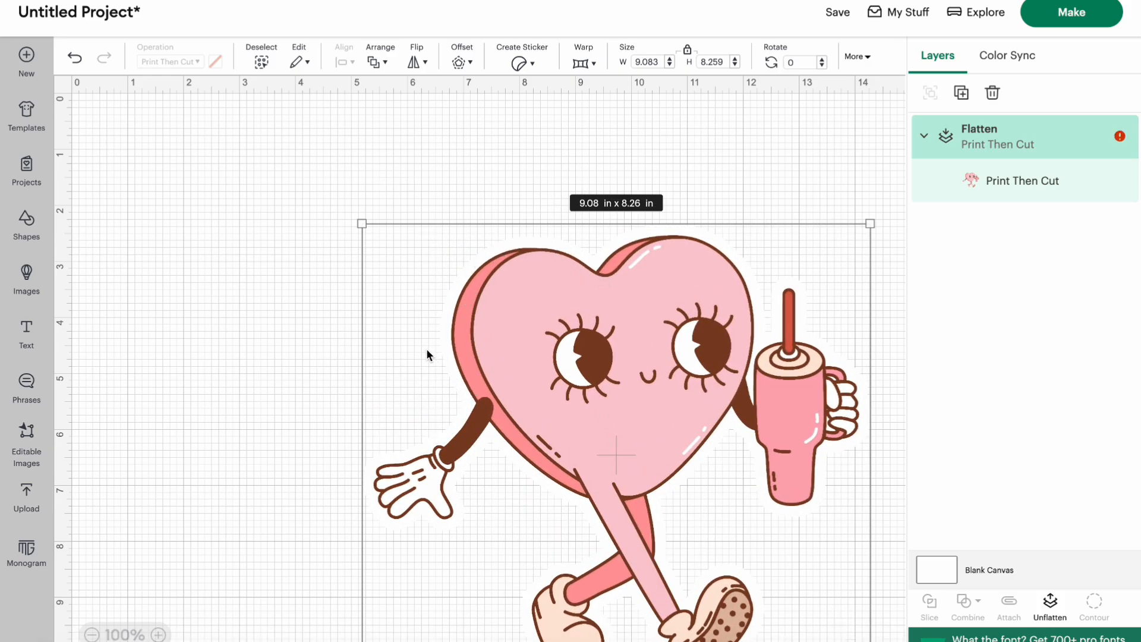
key("ctrl+z")
Add a 0.083 in rounded-corner offset with Weld Offsets enabled around the flattened heart.
left_click(416, 289)
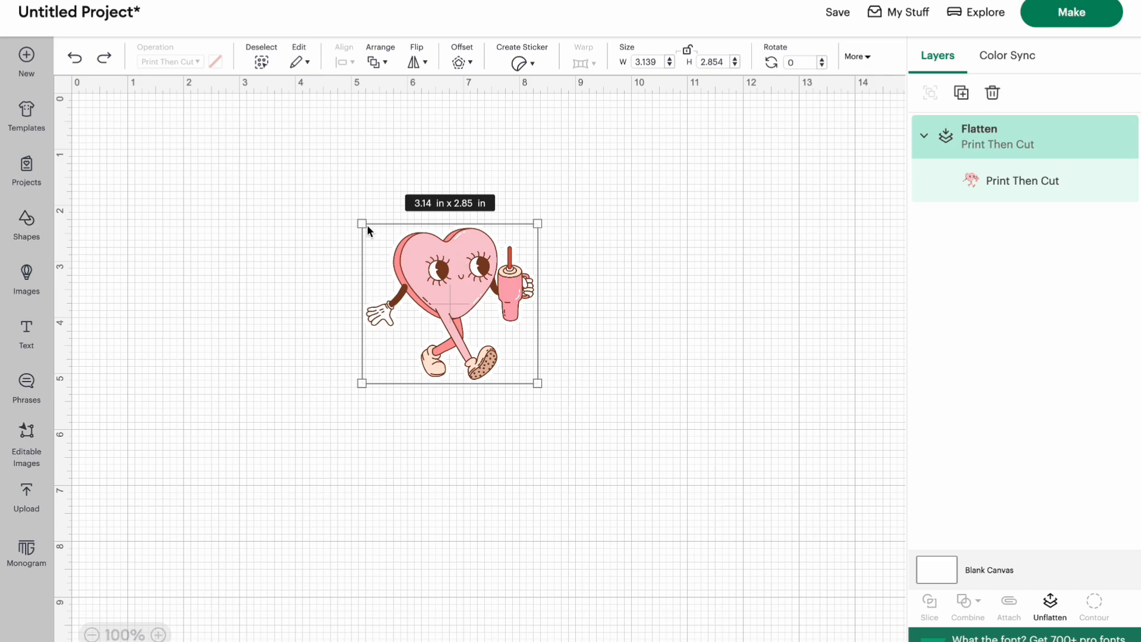
left_click(468, 61)
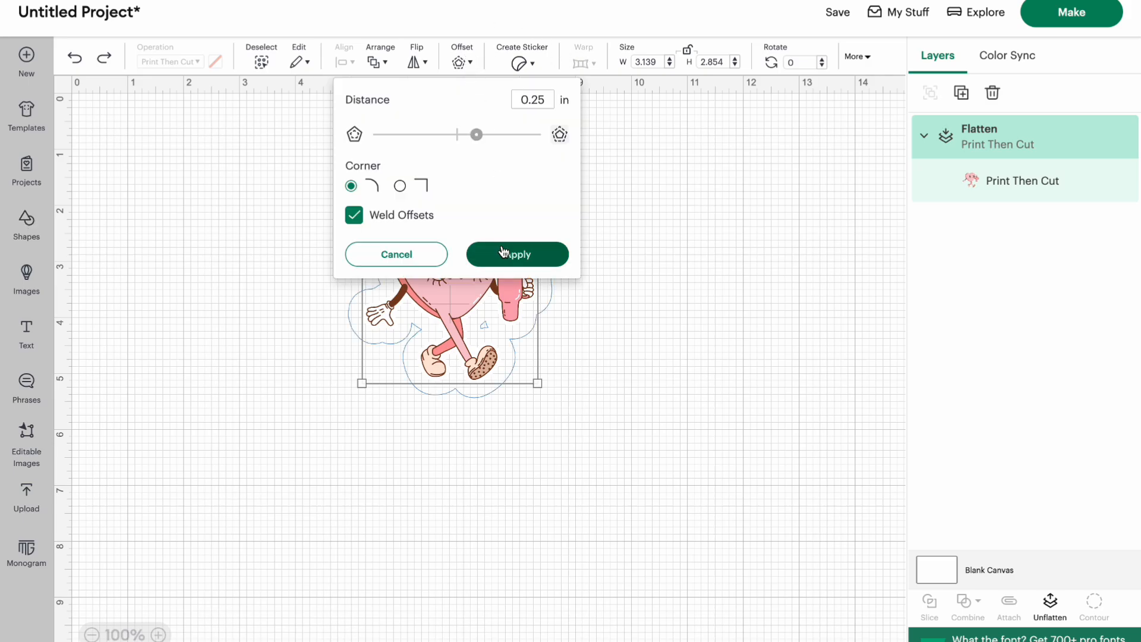
left_click_drag(477, 139, 464, 143)
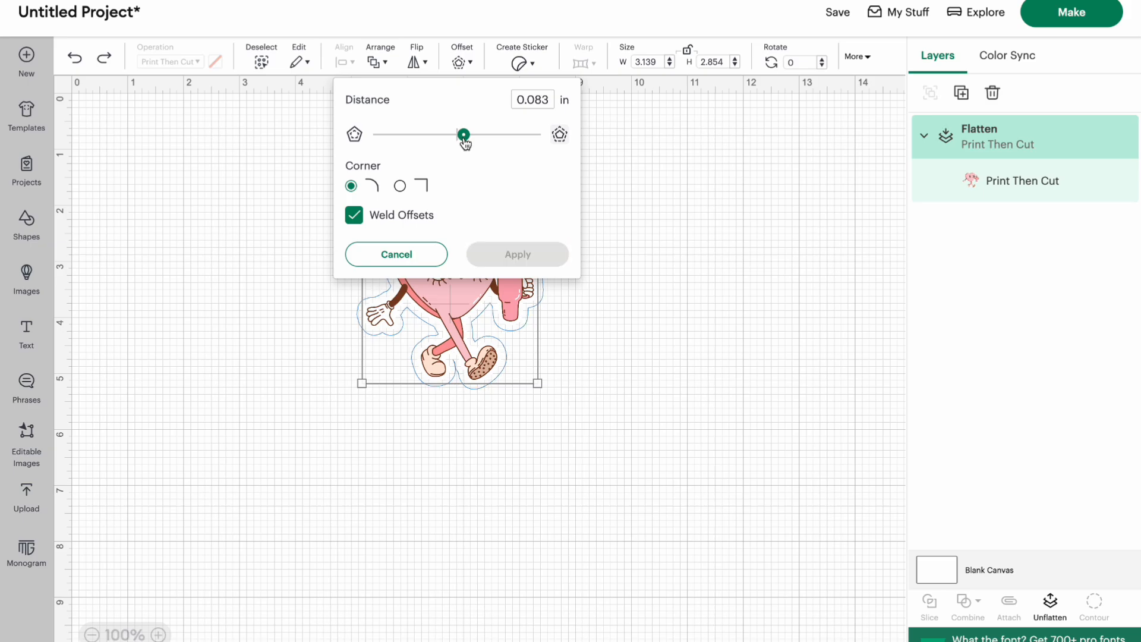
left_click(526, 249)
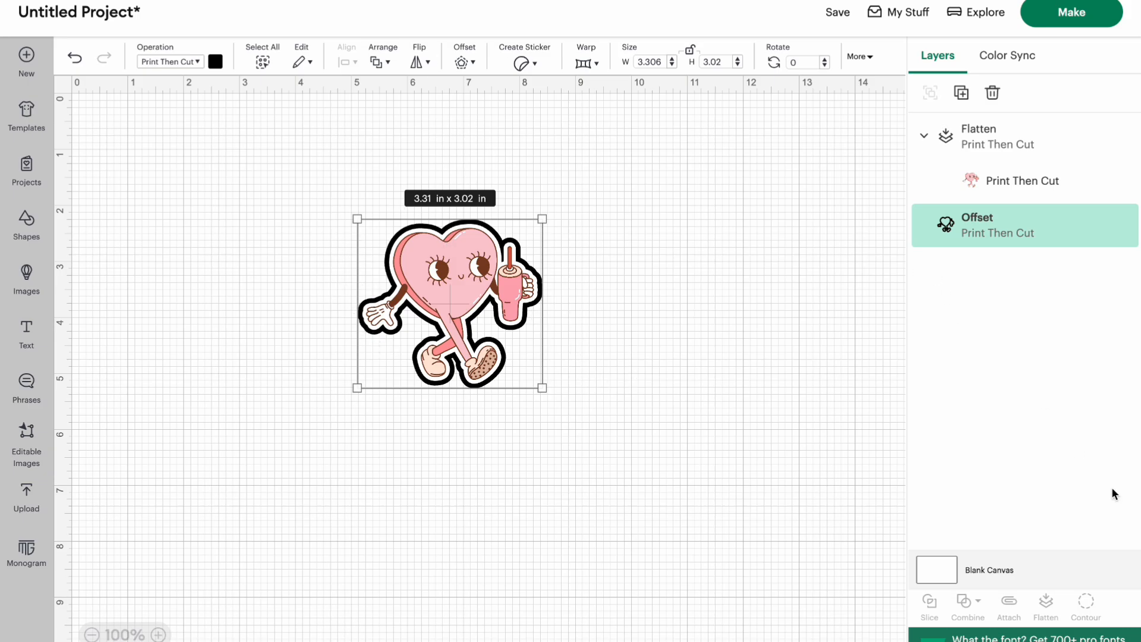
Change the new outer offset's operation to Basic Cut and hide all of its contours.
left_click(189, 63)
left_click(211, 119)
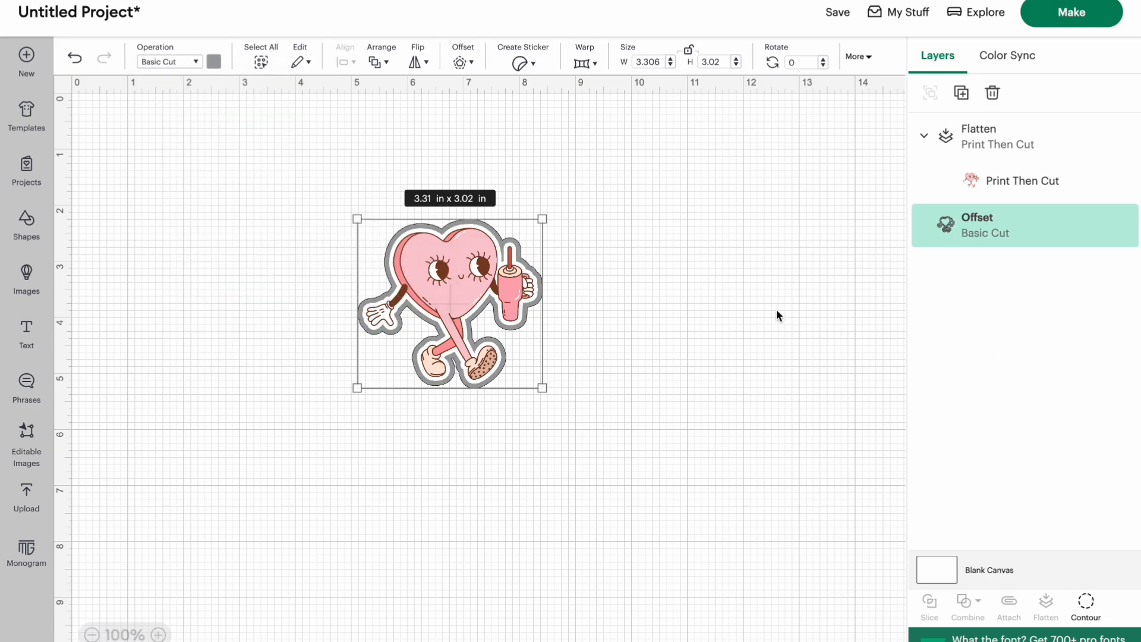
left_click(1087, 602)
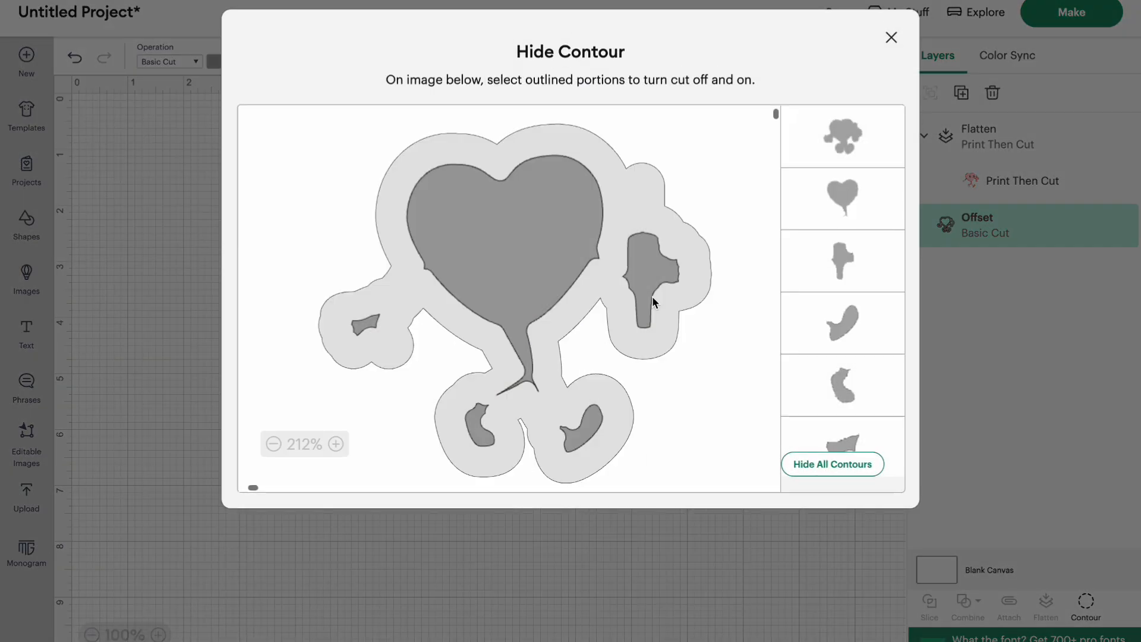
left_click(829, 467)
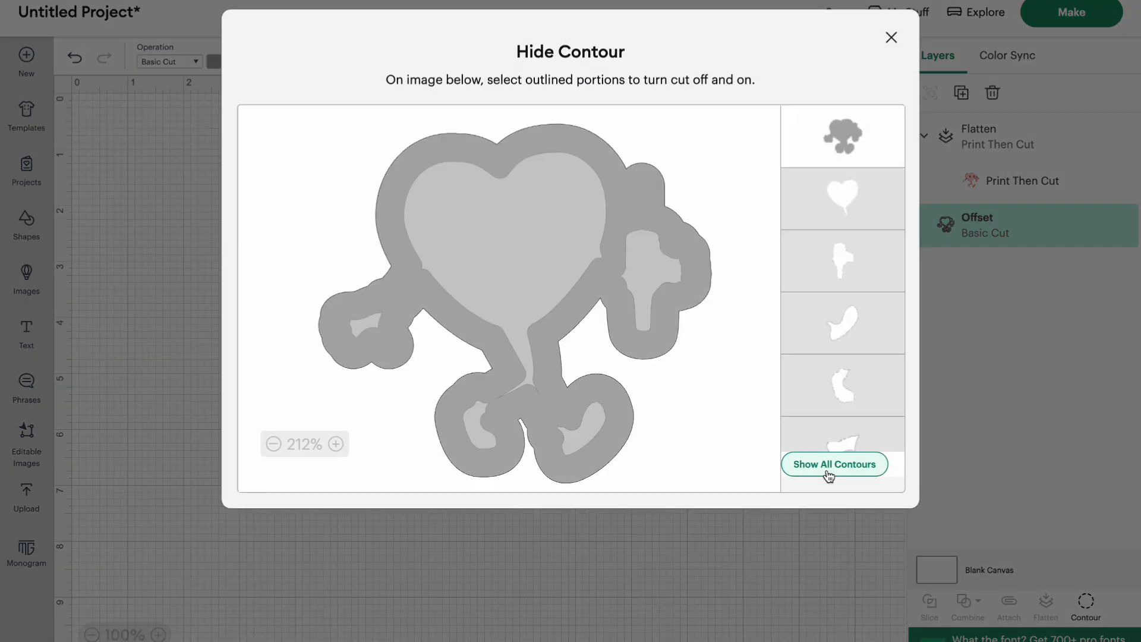
left_click(891, 37)
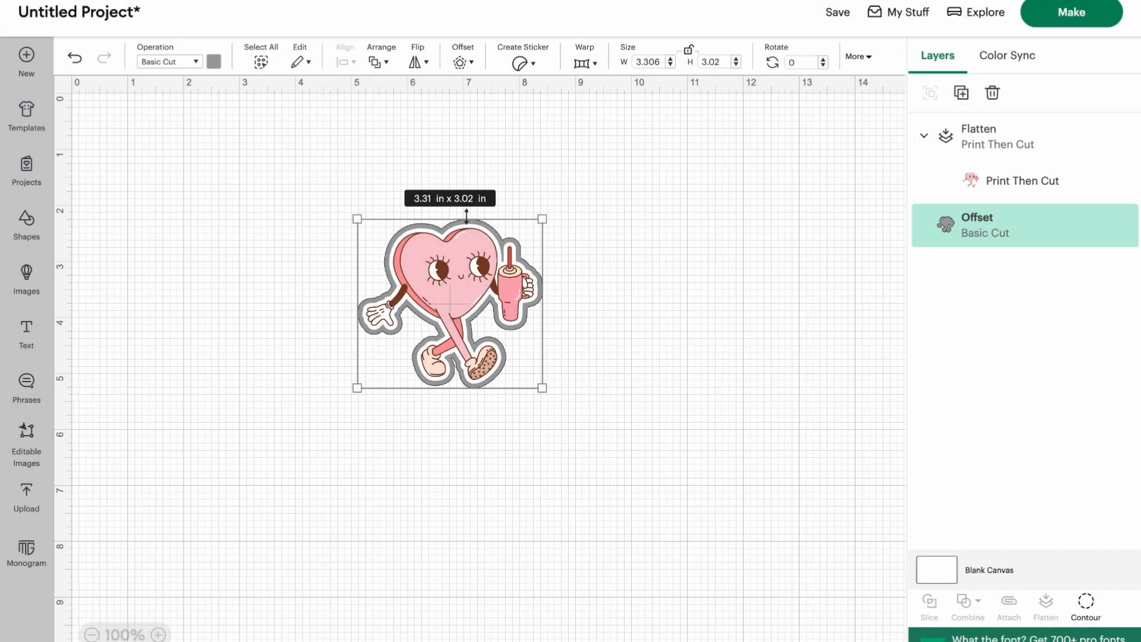
Try moving the artwork aside on the canvas and undo the move.
left_click_drag(457, 284, 730, 277)
key("ctrl+z")
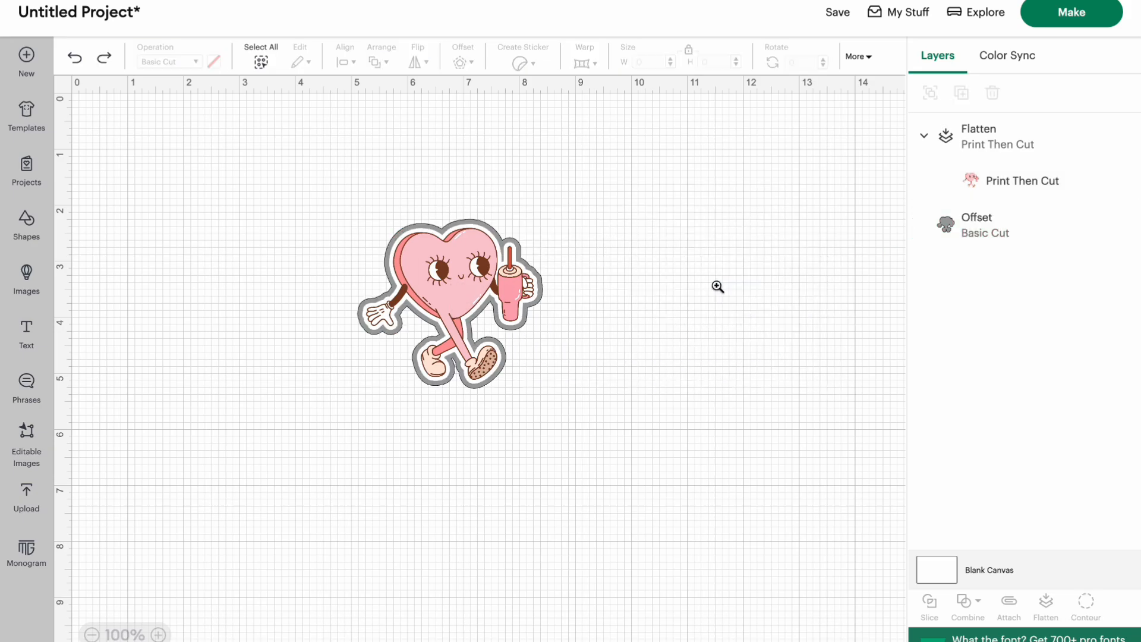
Make two copies of the solid Basic Cut offset and move the second copy partly clear of the first.
left_click(999, 231)
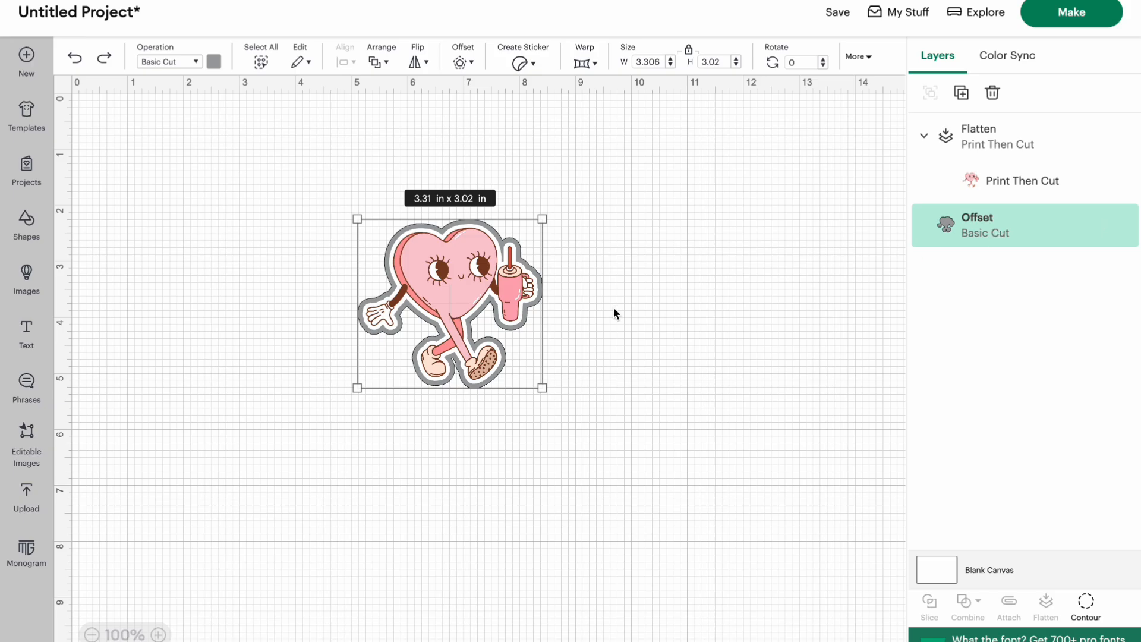
key("ctrl+v")
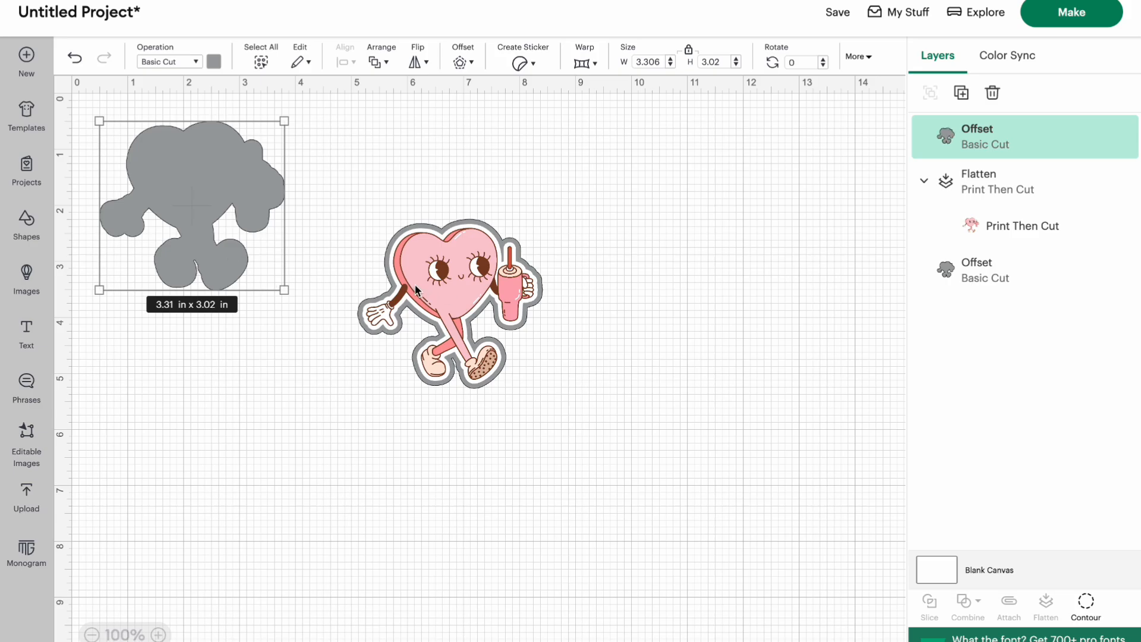
left_click(447, 284, "shift")
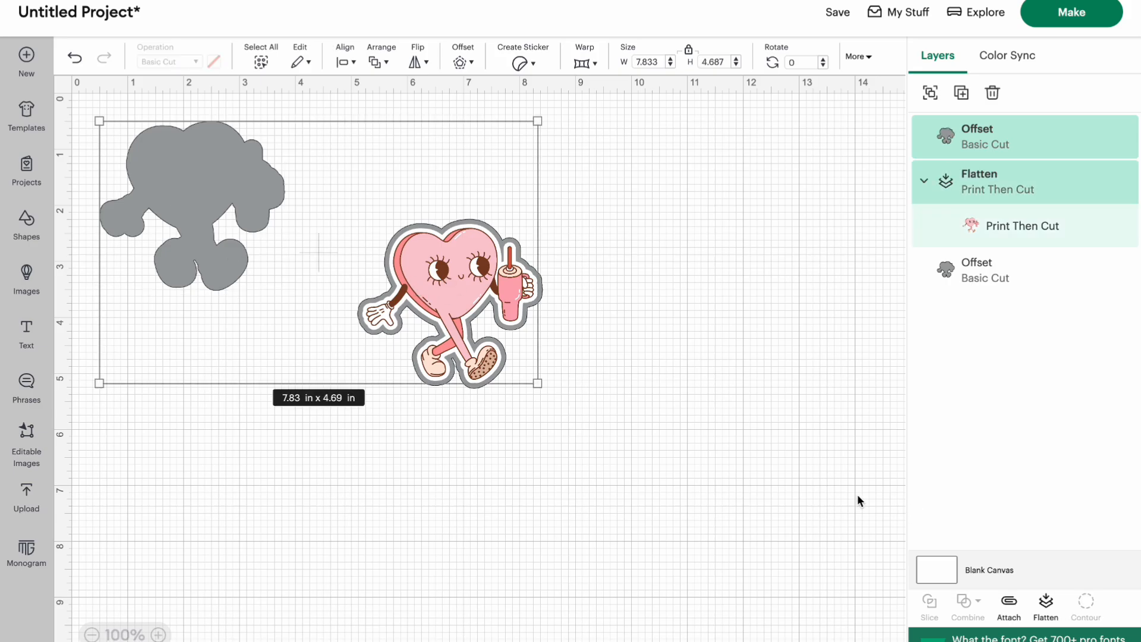
left_click(797, 297)
left_click(272, 171)
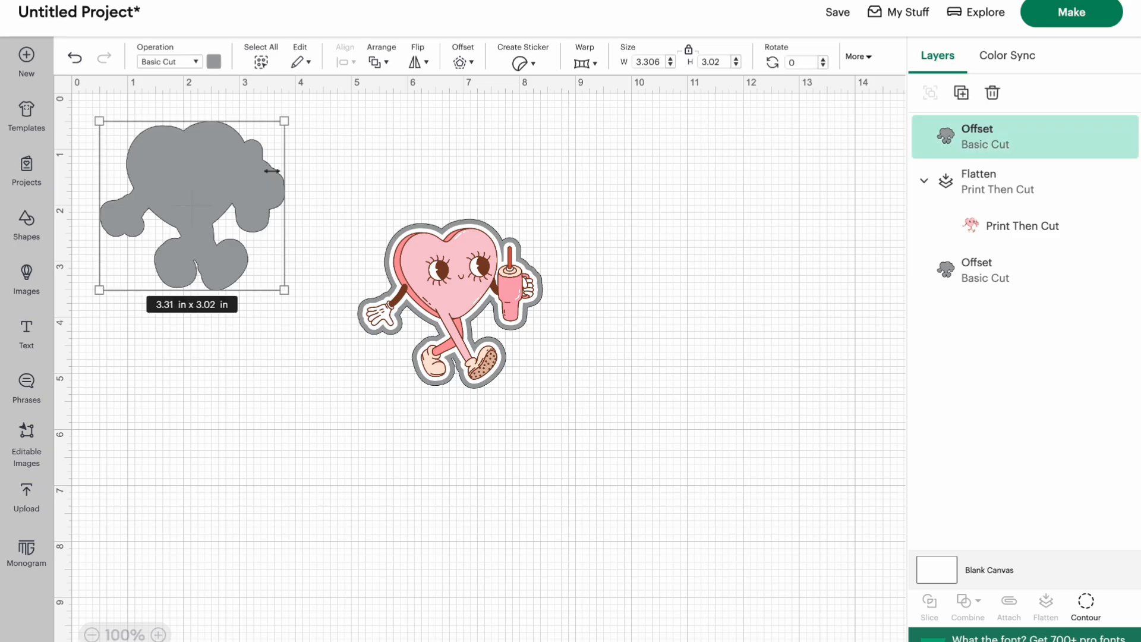
key("ctrl+v")
left_click_drag(218, 202, 319, 230)
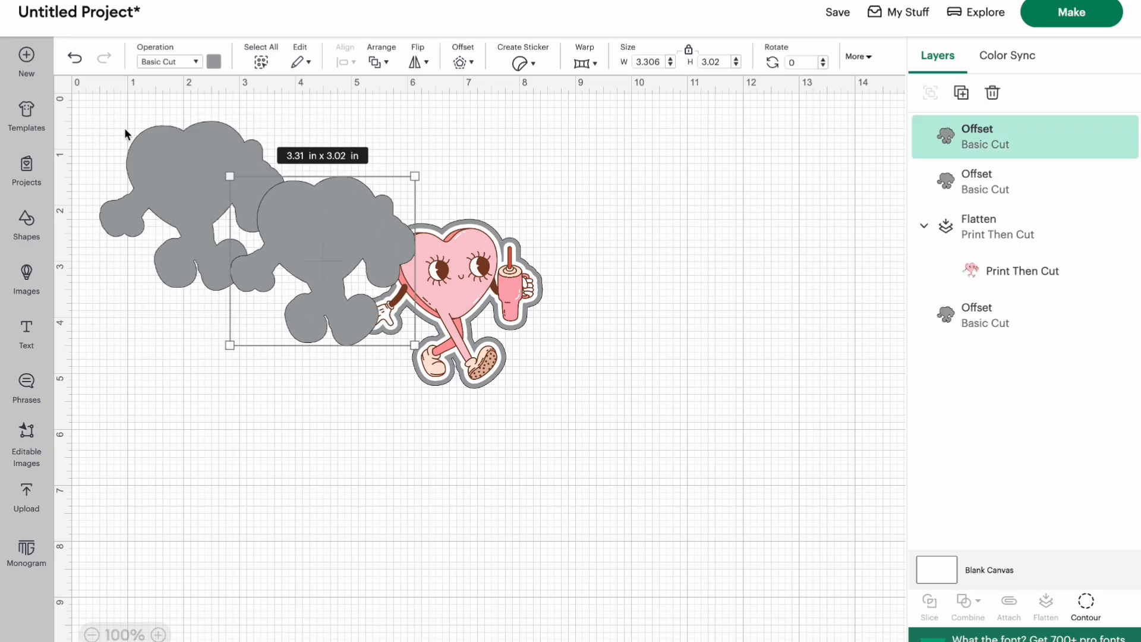
Send both copied offsets to the back, behind the flattened heart and the original offset.
left_click_drag(104, 112, 186, 156)
left_click(305, 234)
left_click(185, 132, "shift")
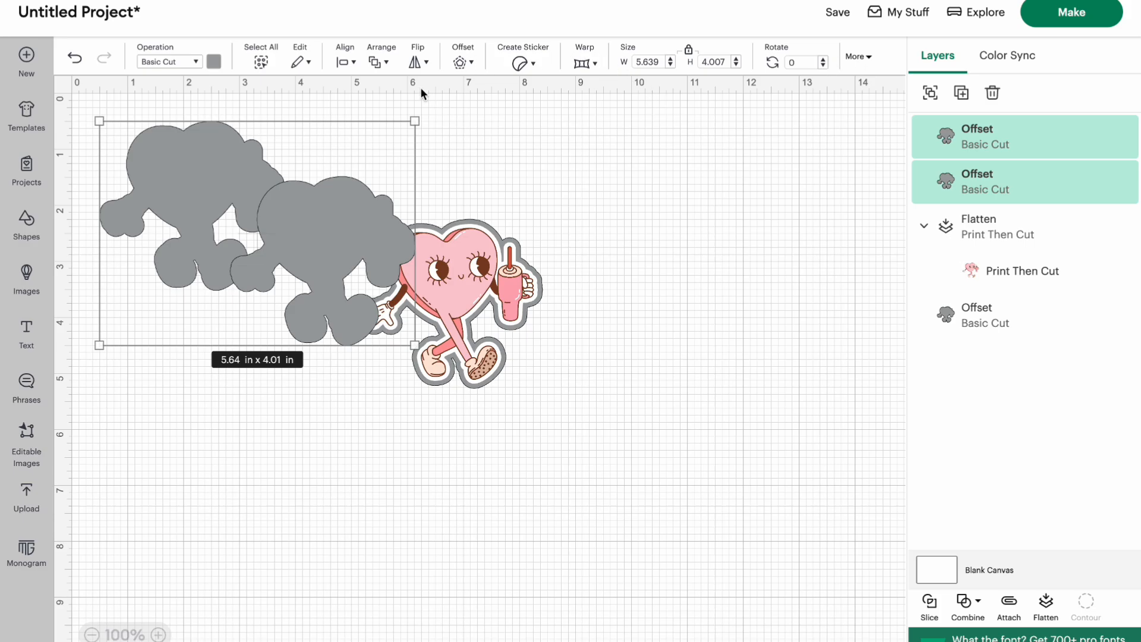
left_click(348, 62)
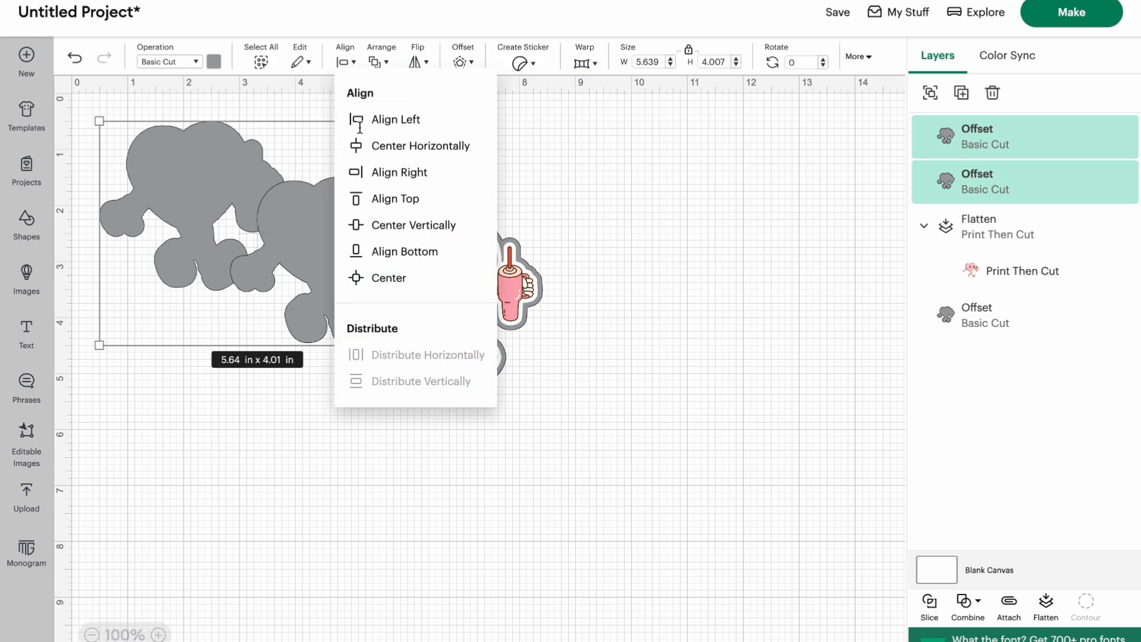
left_click(380, 63)
left_click(380, 63)
left_click(397, 172)
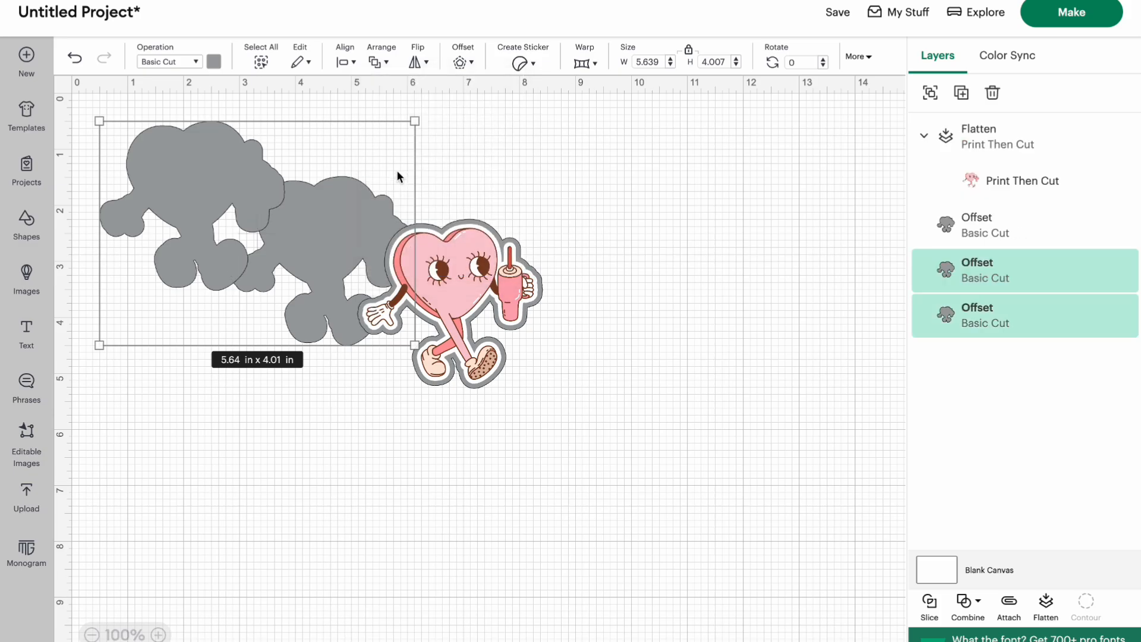
Center the flattened heart and all three offsets on one another and move the stack to the upper middle of the canvas.
left_click_drag(536, 446, 198, 172)
left_click(342, 61)
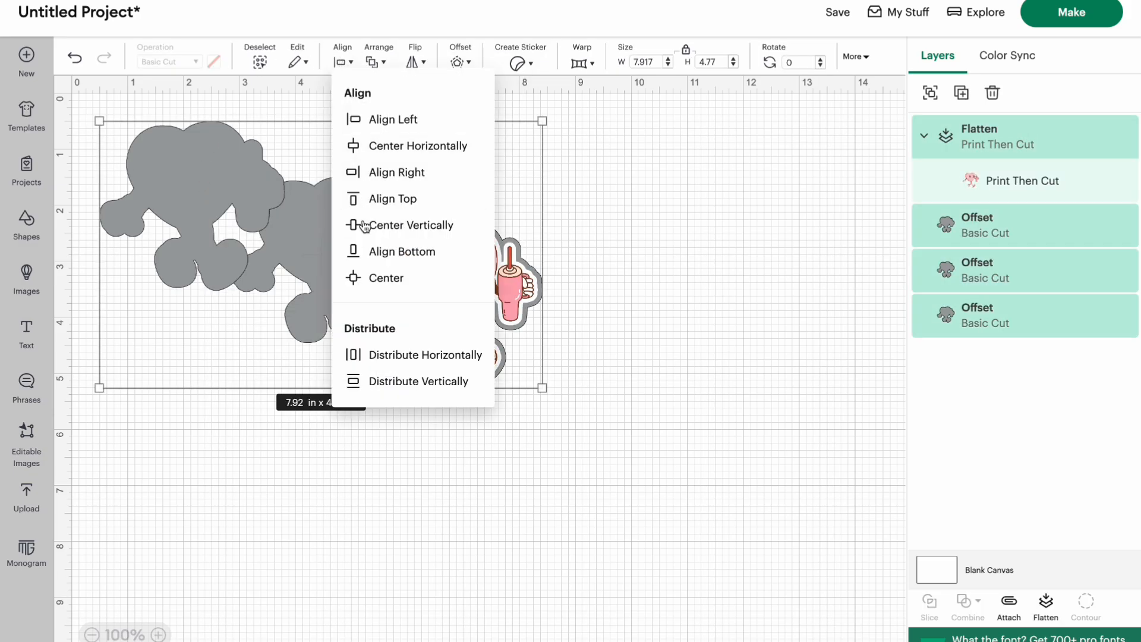
left_click(373, 278)
left_click_drag(315, 246, 455, 279)
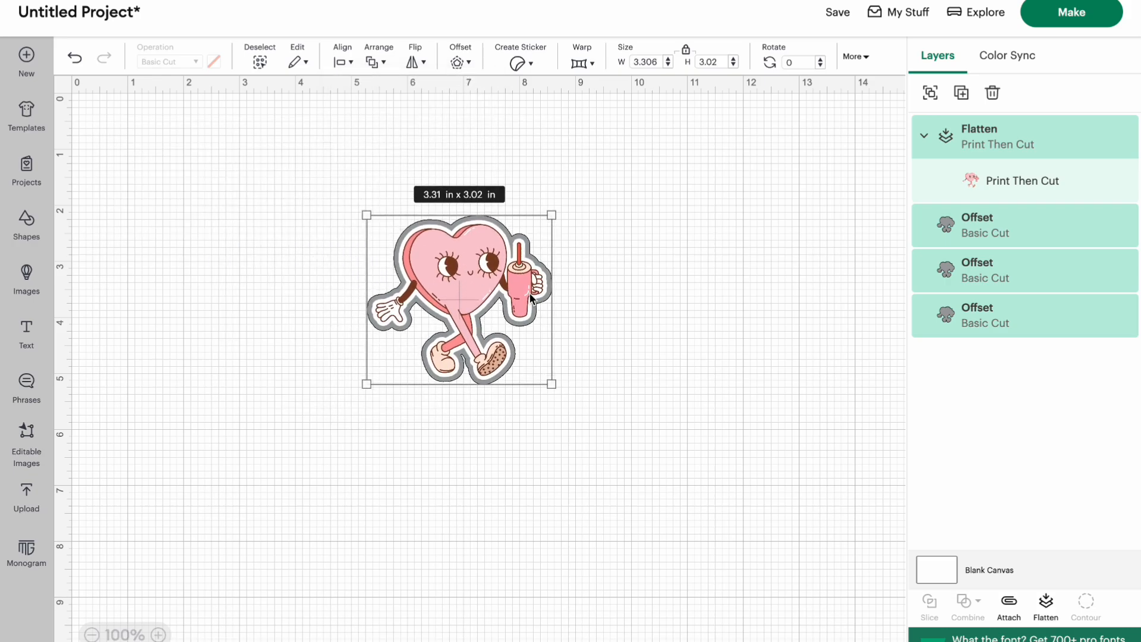
left_click(769, 351)
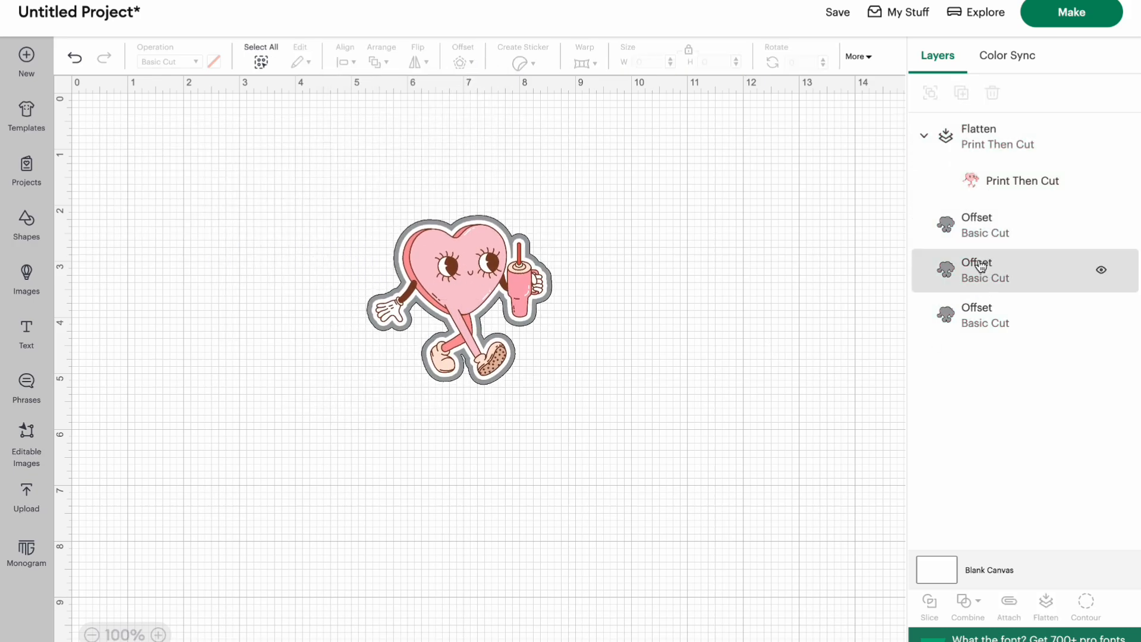
Change the material color of all three Basic Cut offsets to white.
left_click(980, 236)
left_click(978, 274, "shift")
left_click(975, 318, "shift")
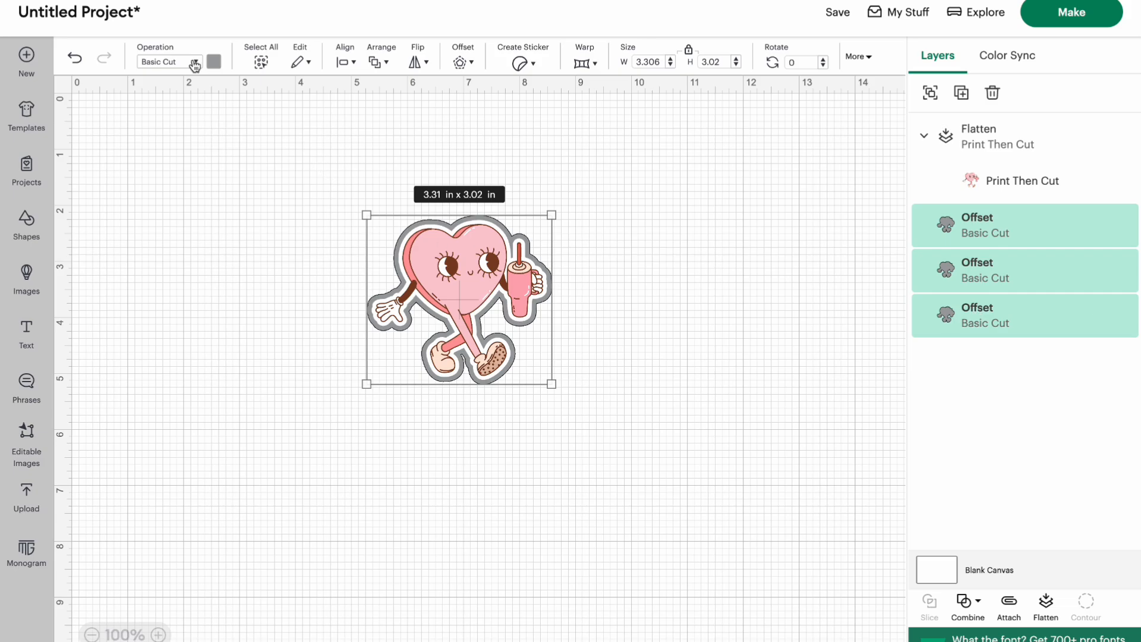
left_click(214, 62)
left_click(230, 213)
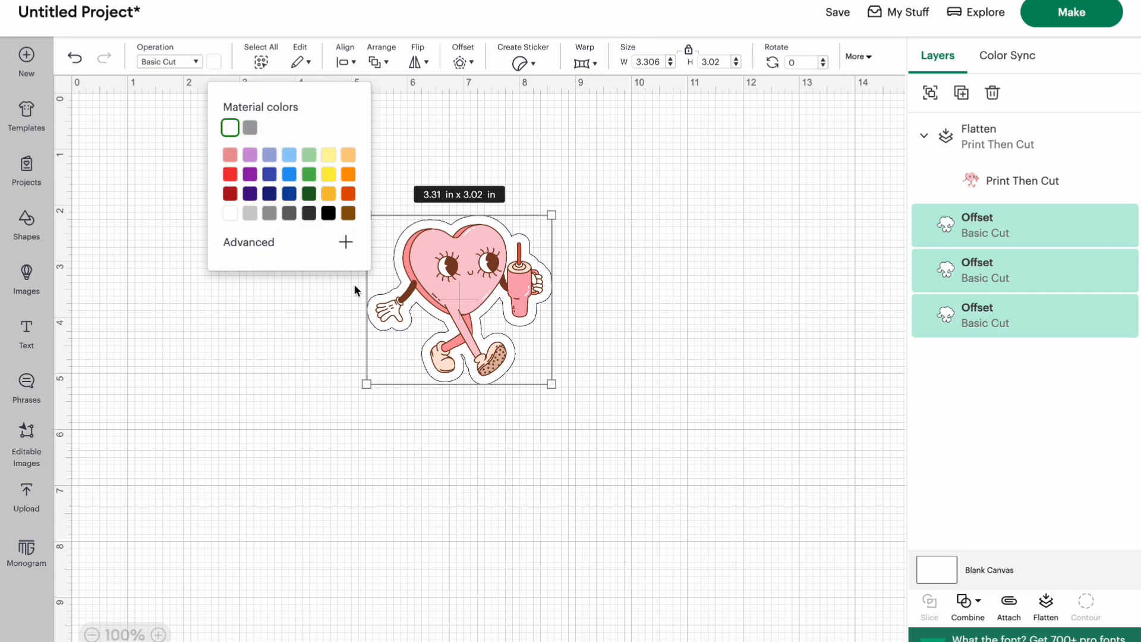
left_click(426, 139)
Attach the flattened heart and all three offsets together and proceed to making the project.
left_click_drag(328, 137, 622, 456)
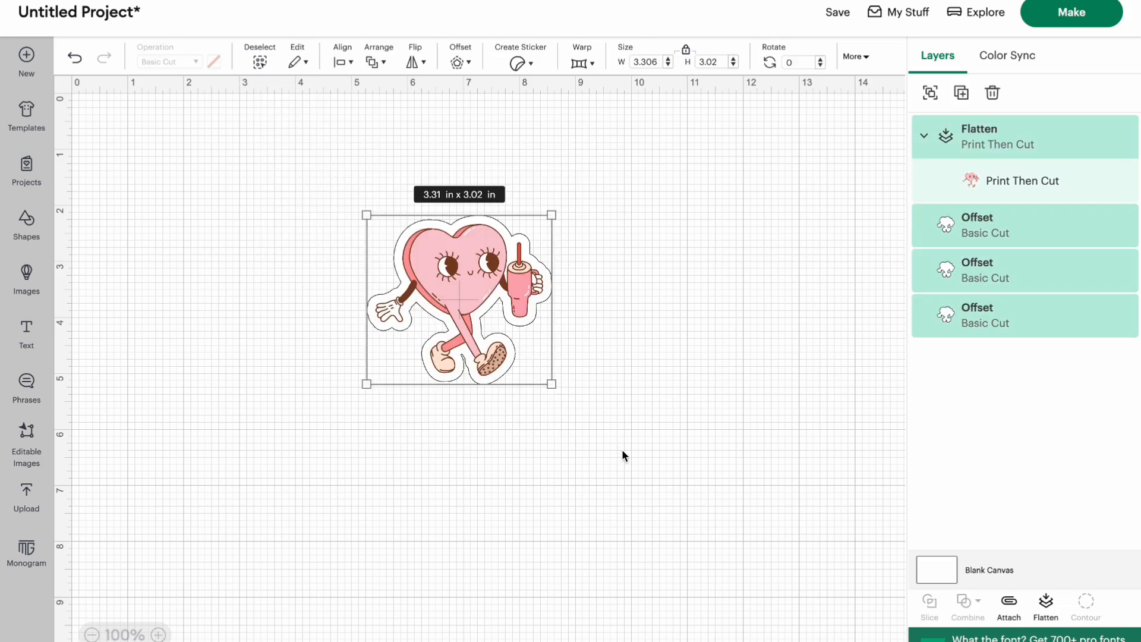
left_click(1008, 601)
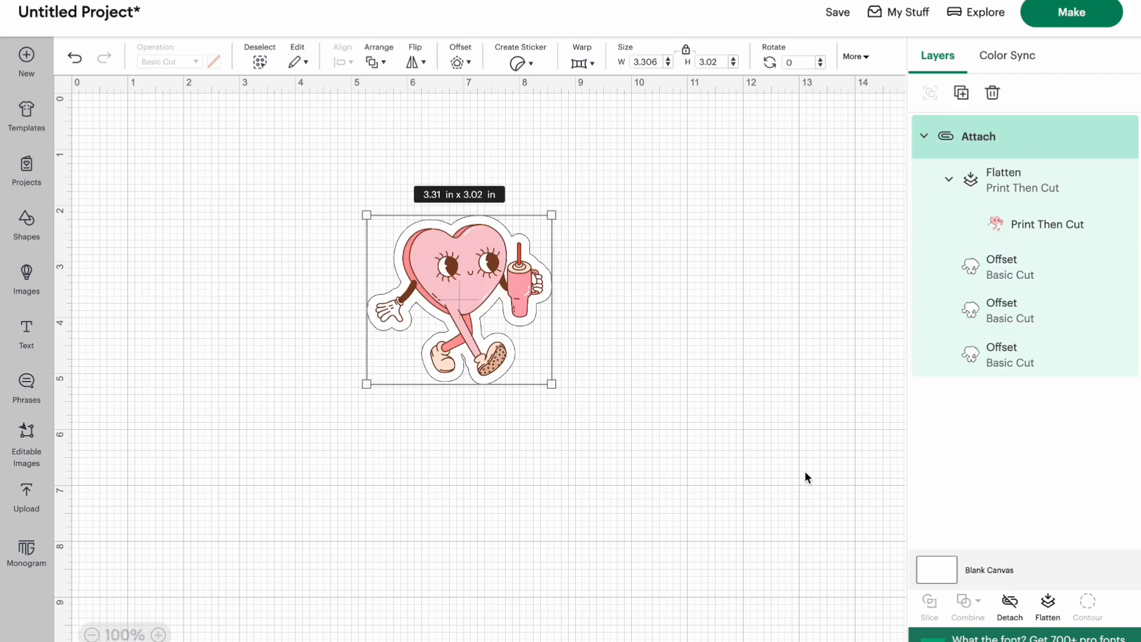
left_click(1079, 18)
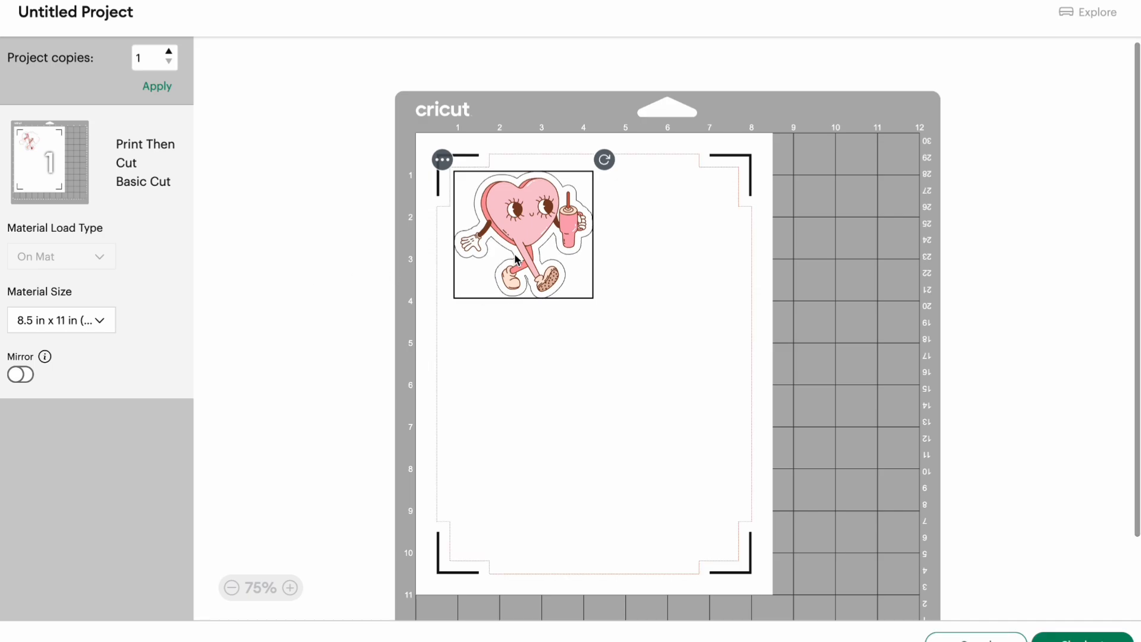
Set the project copies to 5 and apply the change to the mats.
mouse_move(525, 223)
left_mouse_down()
mouse_move(589, 216)
mouse_move(504, 212)
mouse_move(523, 224)
left_mouse_up()
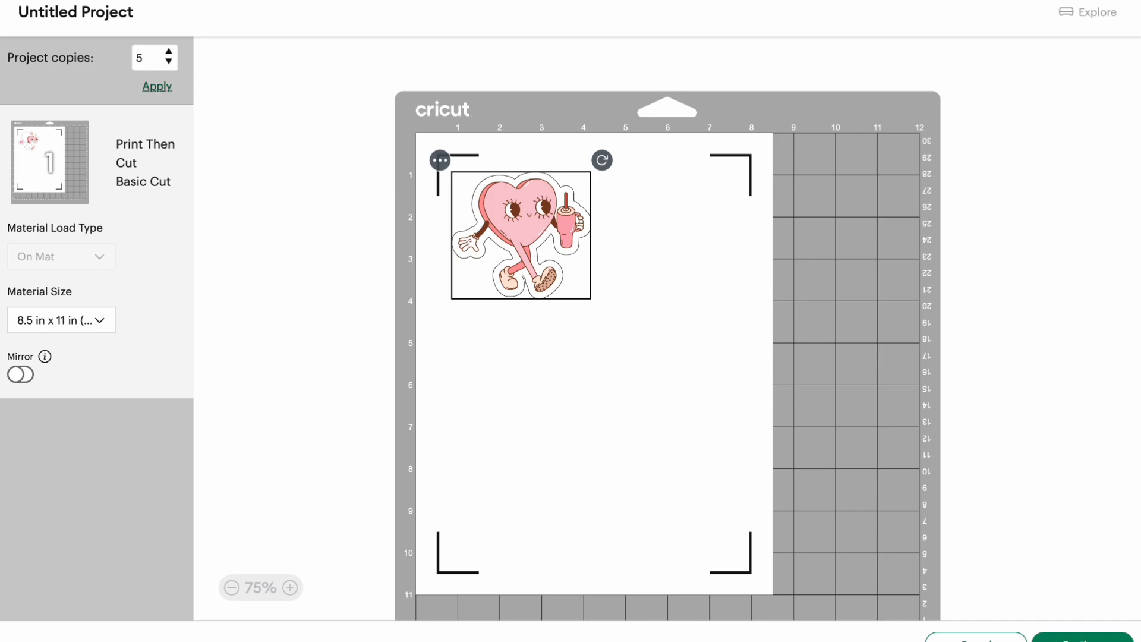
left_click(157, 86)
Move both hearts from the second mat onto the first mat.
left_click(39, 471)
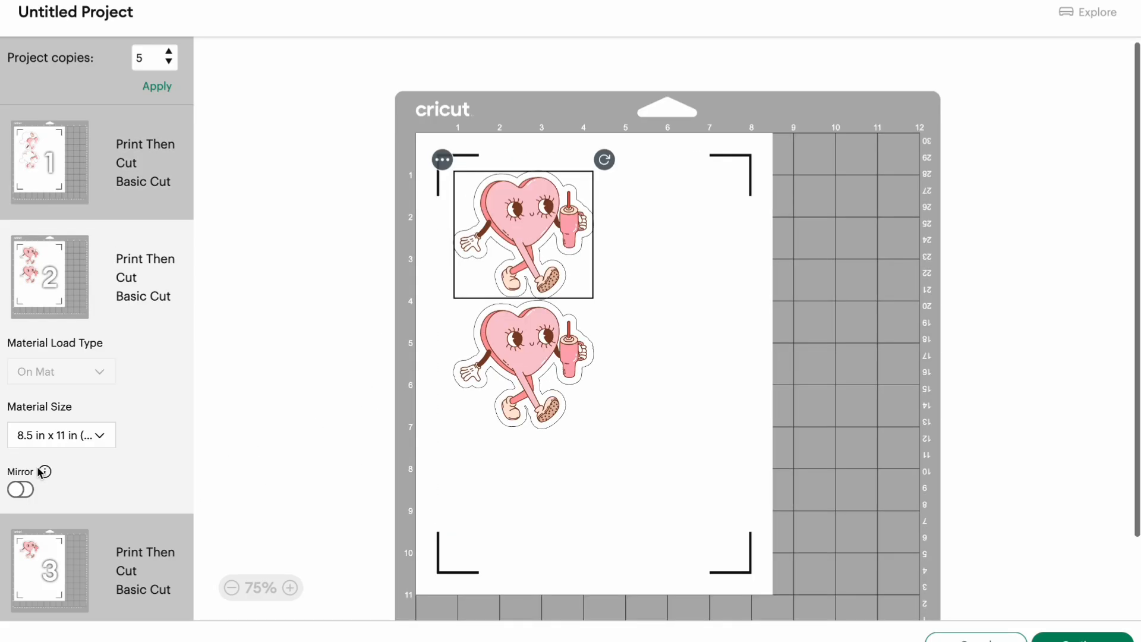
left_click_drag(603, 443, 400, 238)
left_click(442, 159)
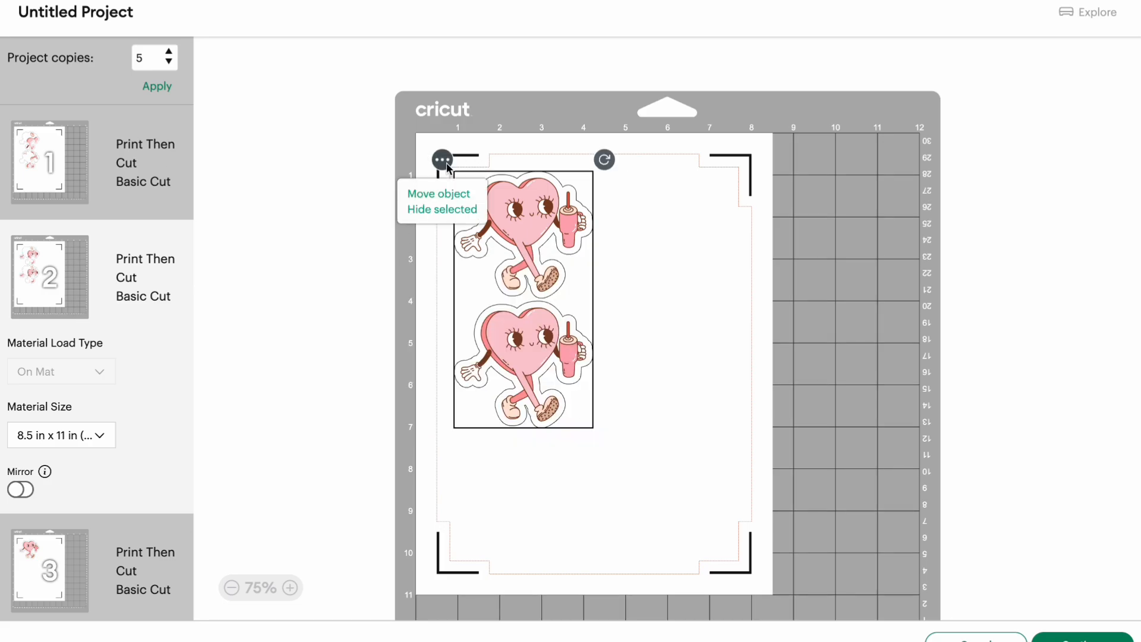
left_click(453, 191)
left_click(403, 178)
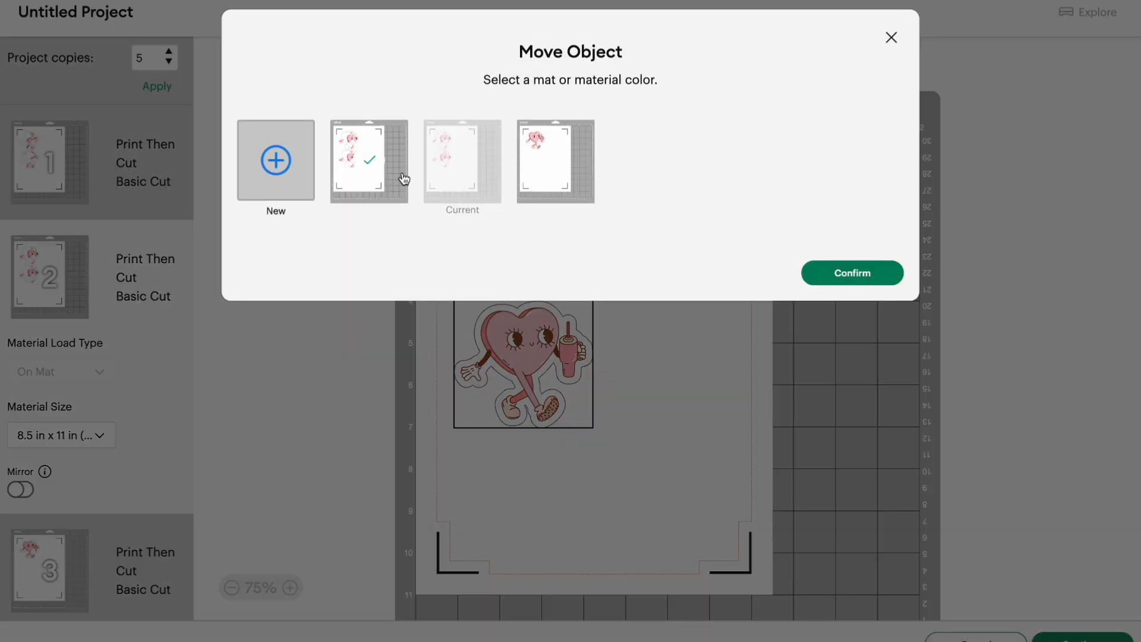
left_click(879, 279)
Place the two moved hearts beside the original ones on the first mat, forming a two-by-two arrangement.
left_click_drag(537, 245, 652, 242)
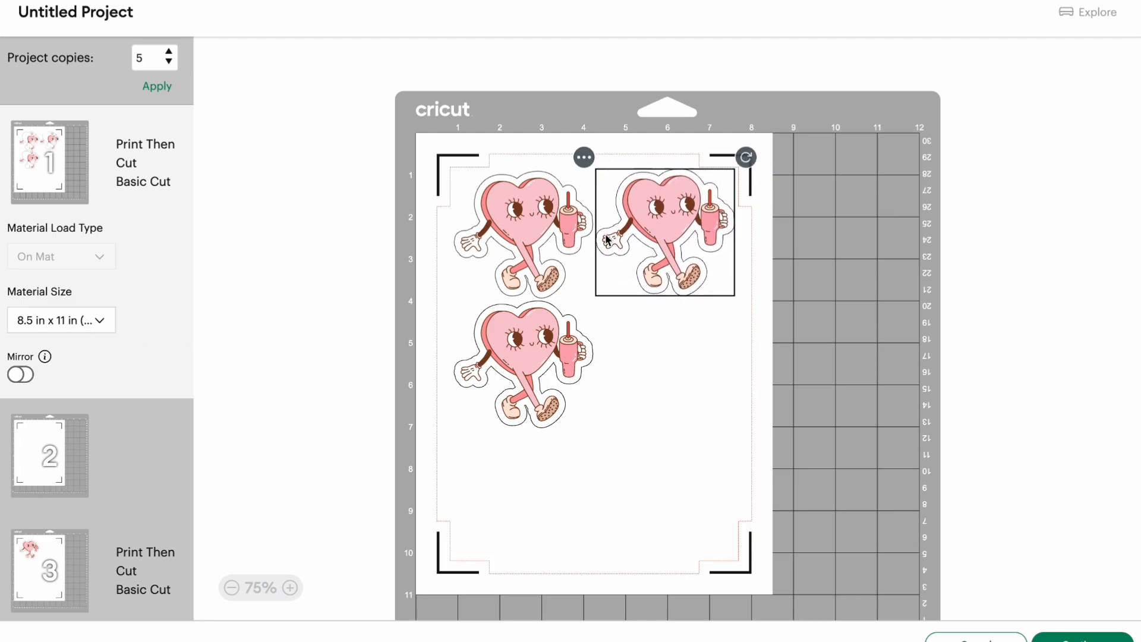
left_click_drag(529, 360, 670, 357)
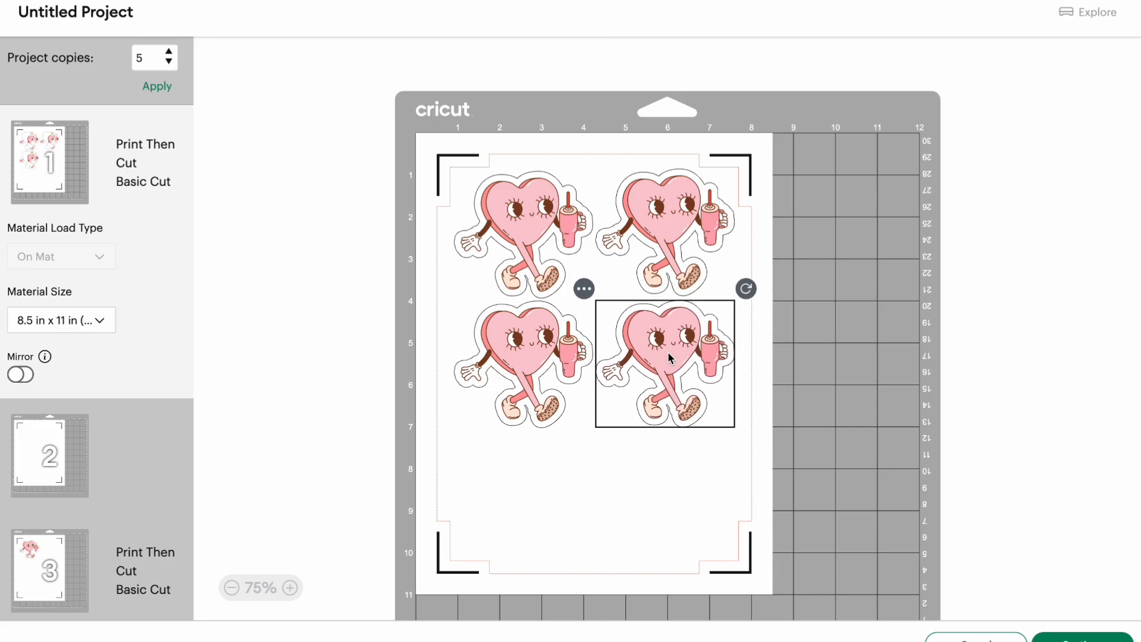
Move the single heart from the third mat onto the first mat.
left_click(40, 567)
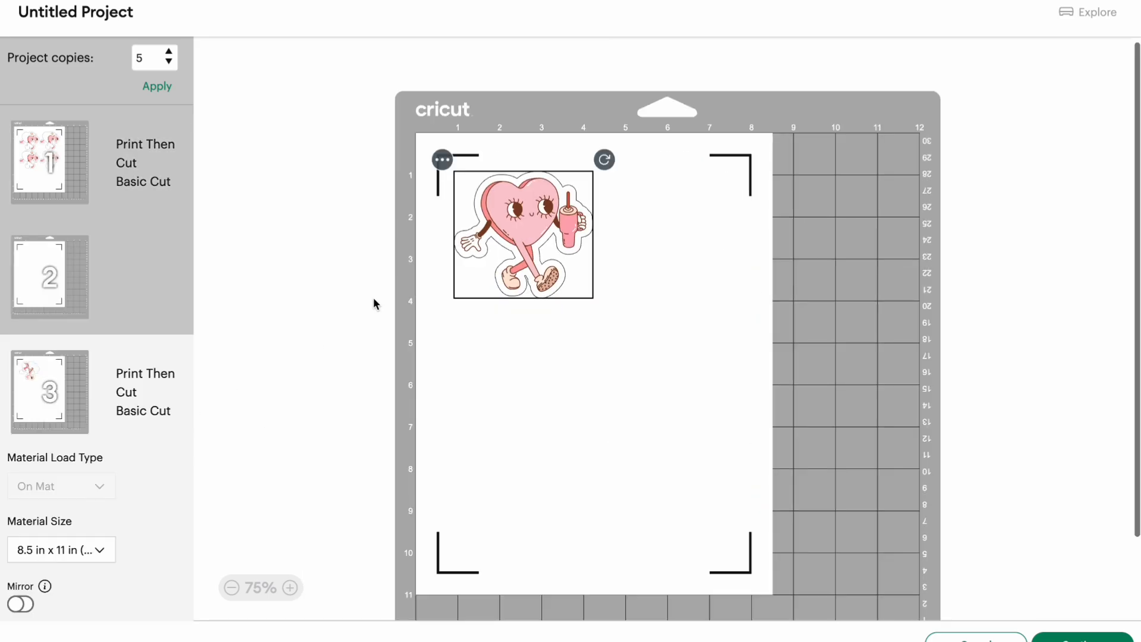
left_click(450, 162)
left_click(451, 196)
left_click(363, 181)
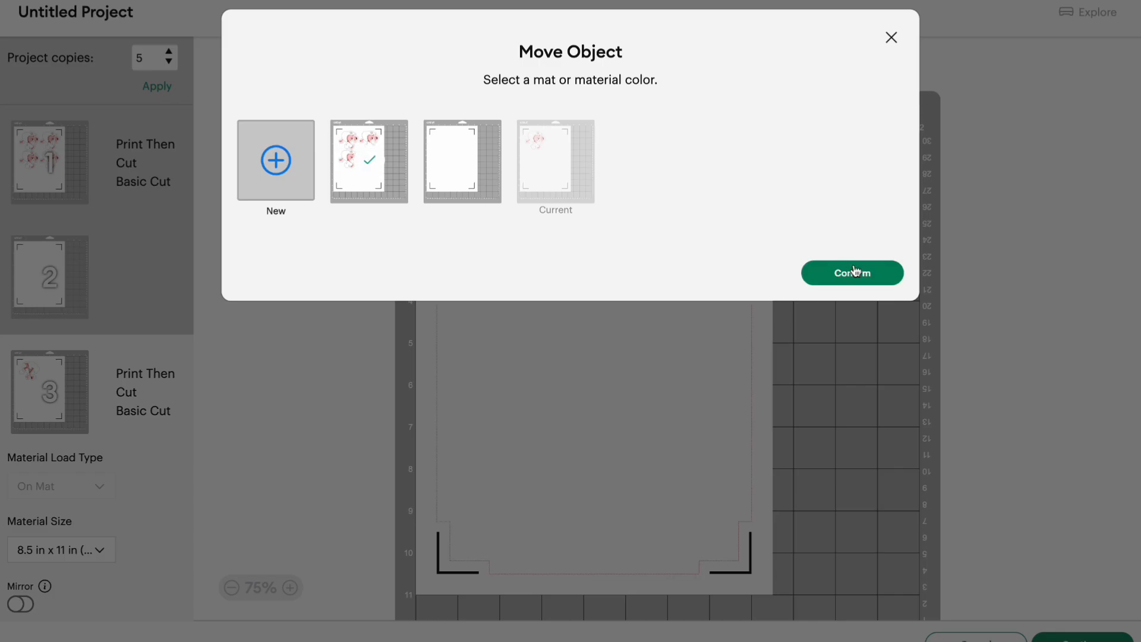
left_click(854, 271)
Center the fifth heart below the others and shift the second-row hearts slightly down and outward.
left_click_drag(520, 297, 577, 492)
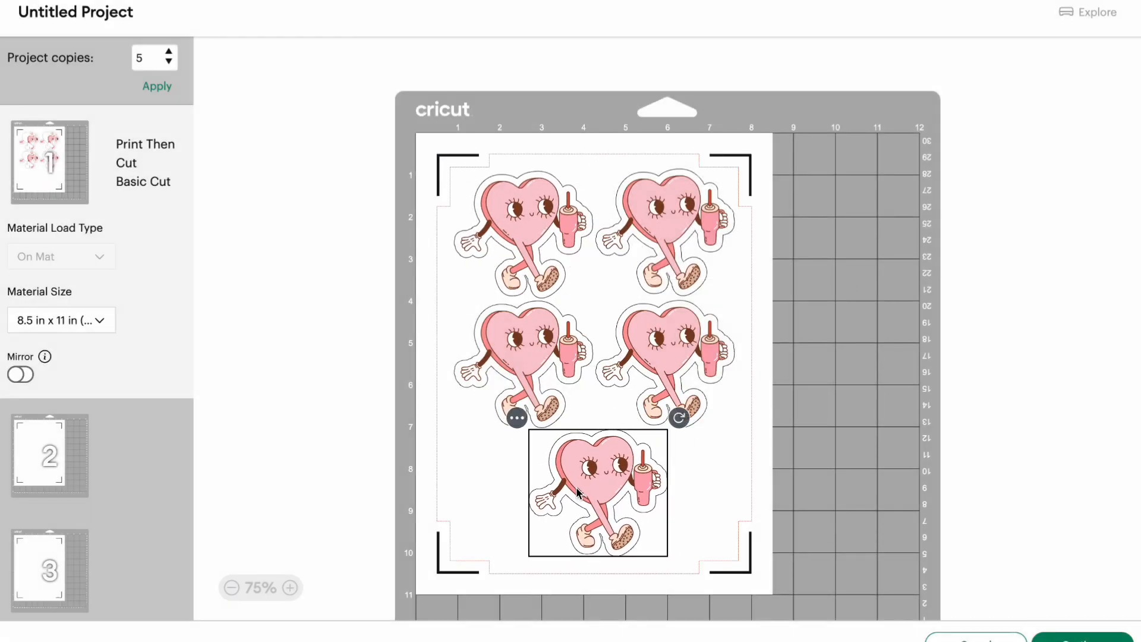
left_click_drag(683, 364, 689, 371)
left_click_drag(523, 370, 519, 378)
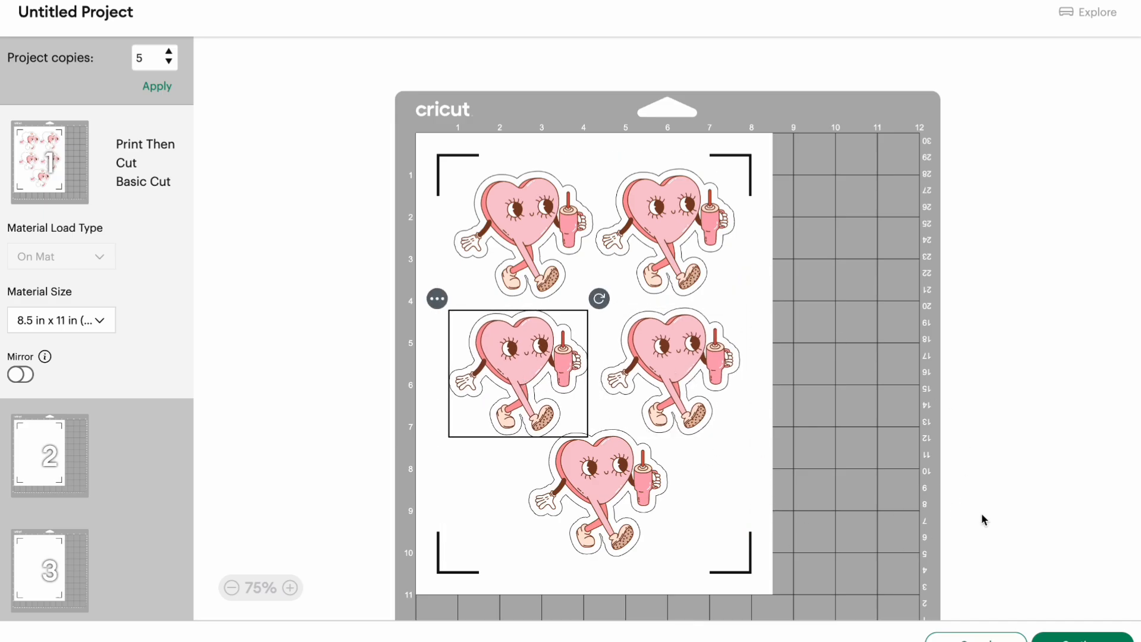
Continue with the arranged mat and send it to the printer with Use System Dialog enabled.
left_click(1081, 637)
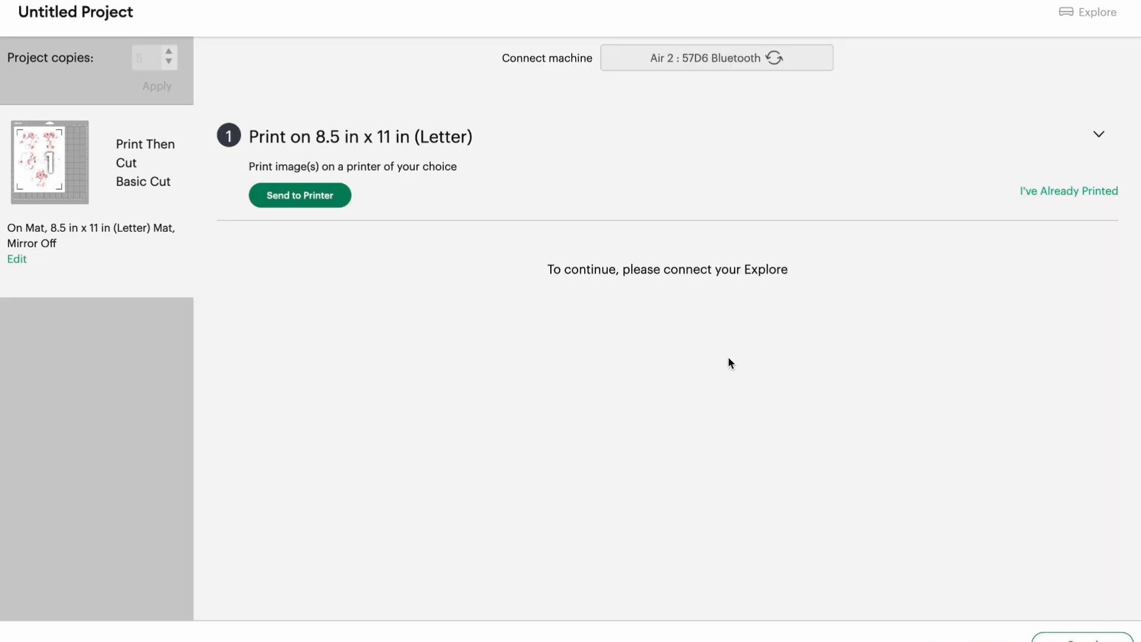
left_click(313, 198)
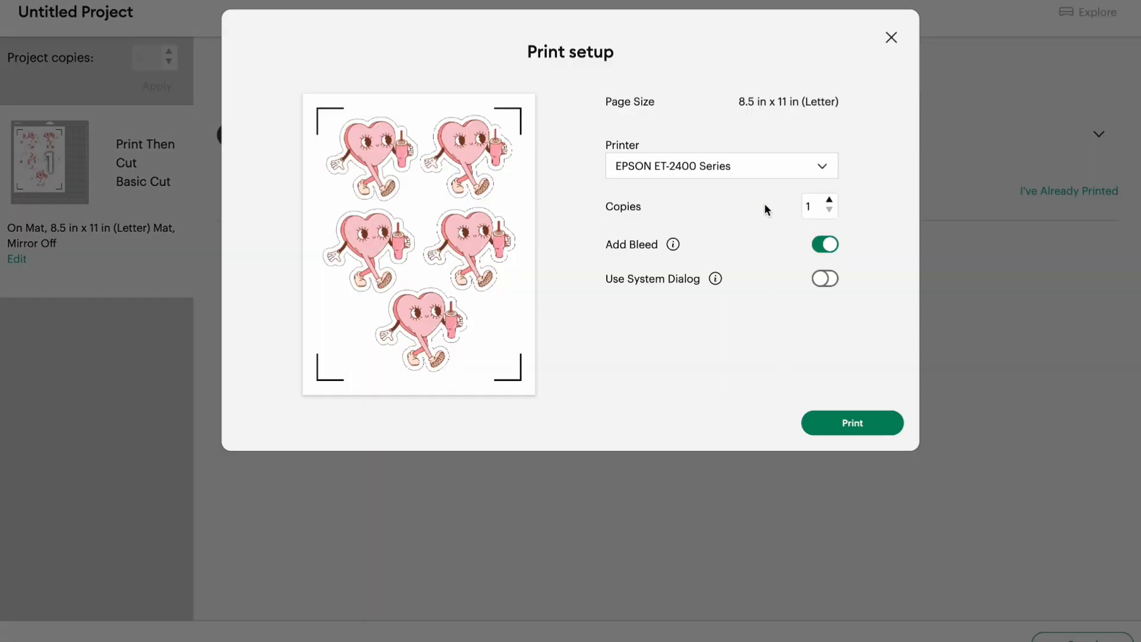
left_click(827, 281)
left_click(843, 422)
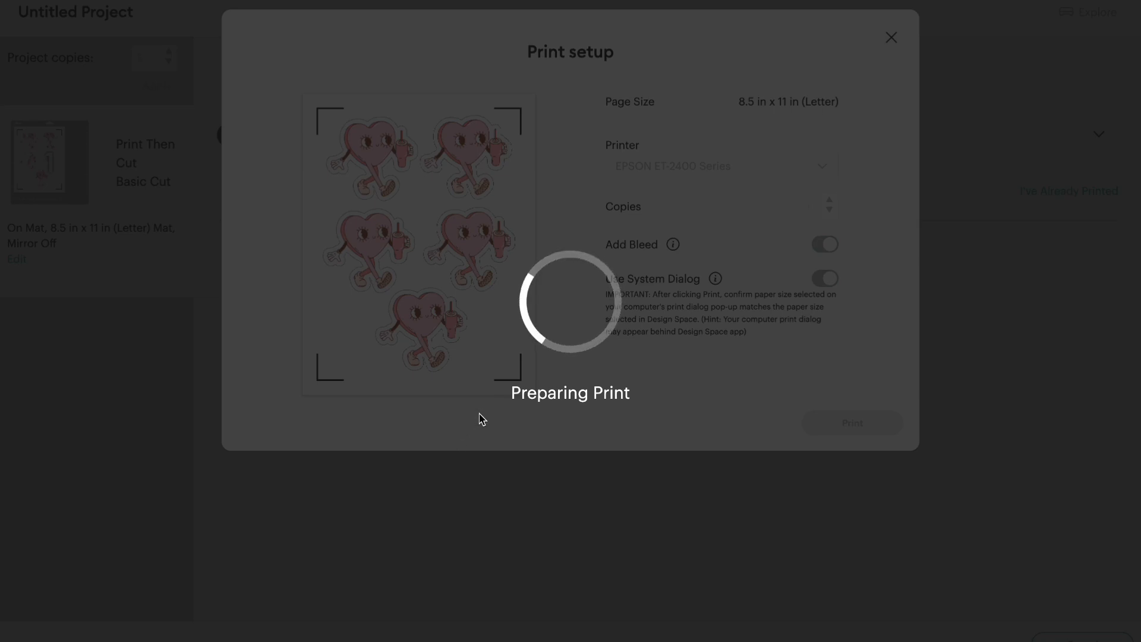
Move the system print dialog higher and expand its Paper Handling and Printer Options sections.
left_click_drag(592, 393, 596, 118)
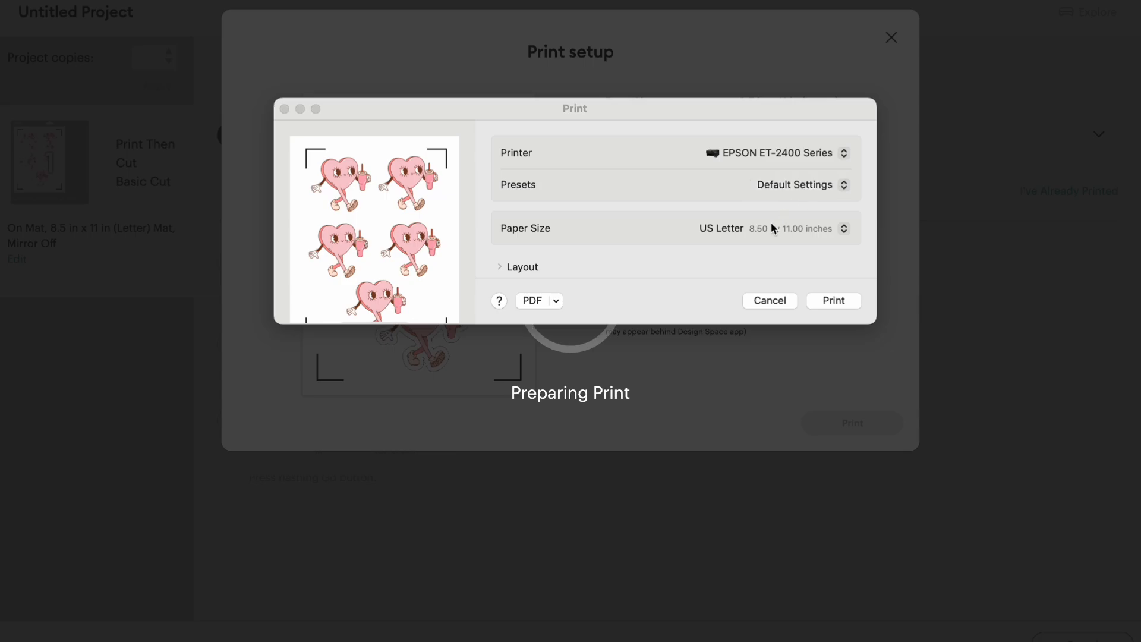
scroll(679, 268, "down", 2)
left_click(542, 266)
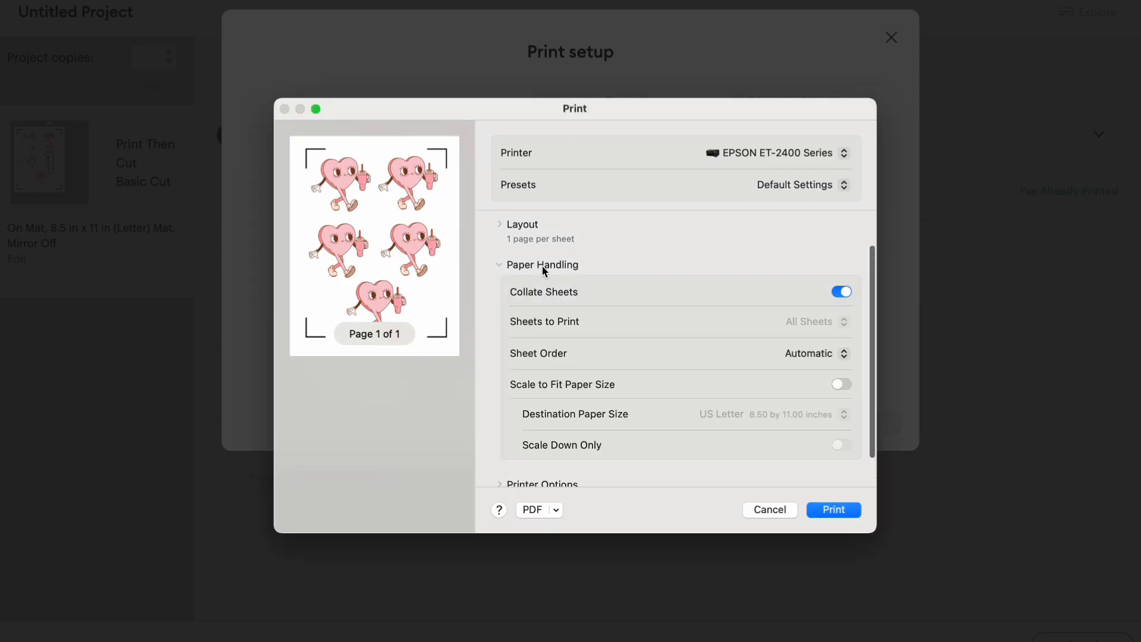
scroll(542, 266, "down", 2)
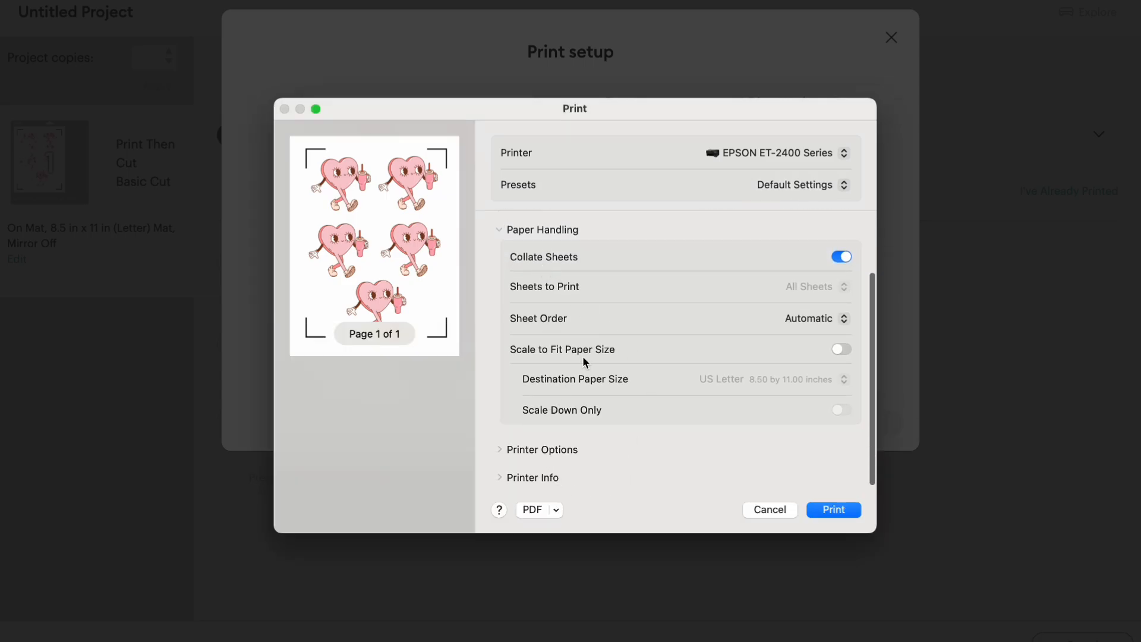
left_click(537, 450)
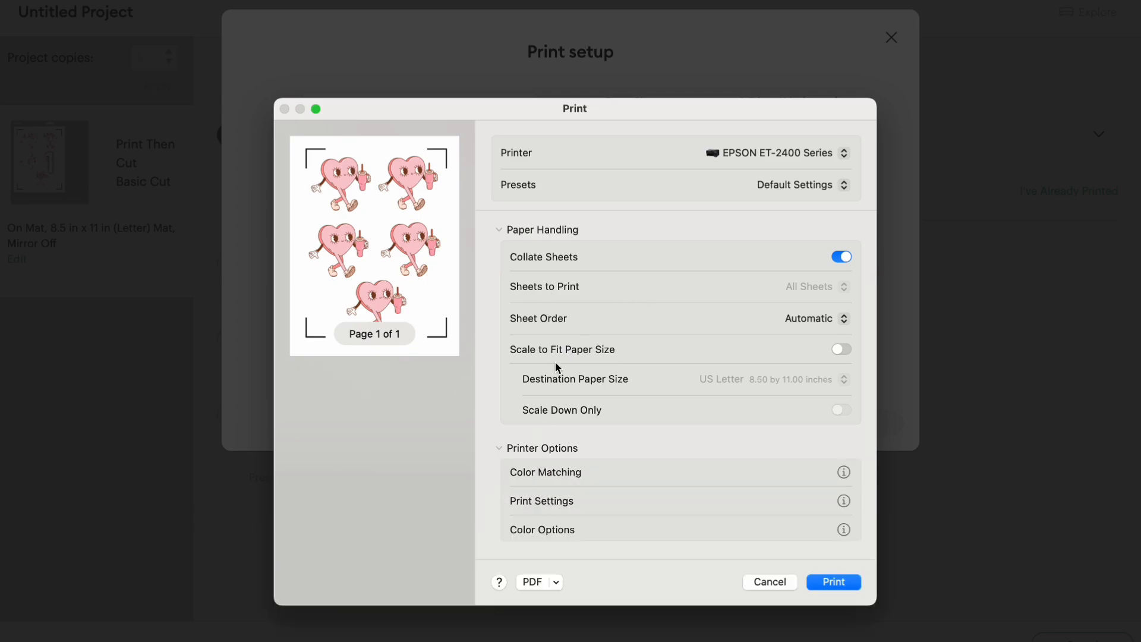
Set the media type to Photo Paper Glossy in the printer's Print Settings and print the sheet.
scroll(551, 448, "down", 1)
left_click(553, 484)
left_click(656, 279)
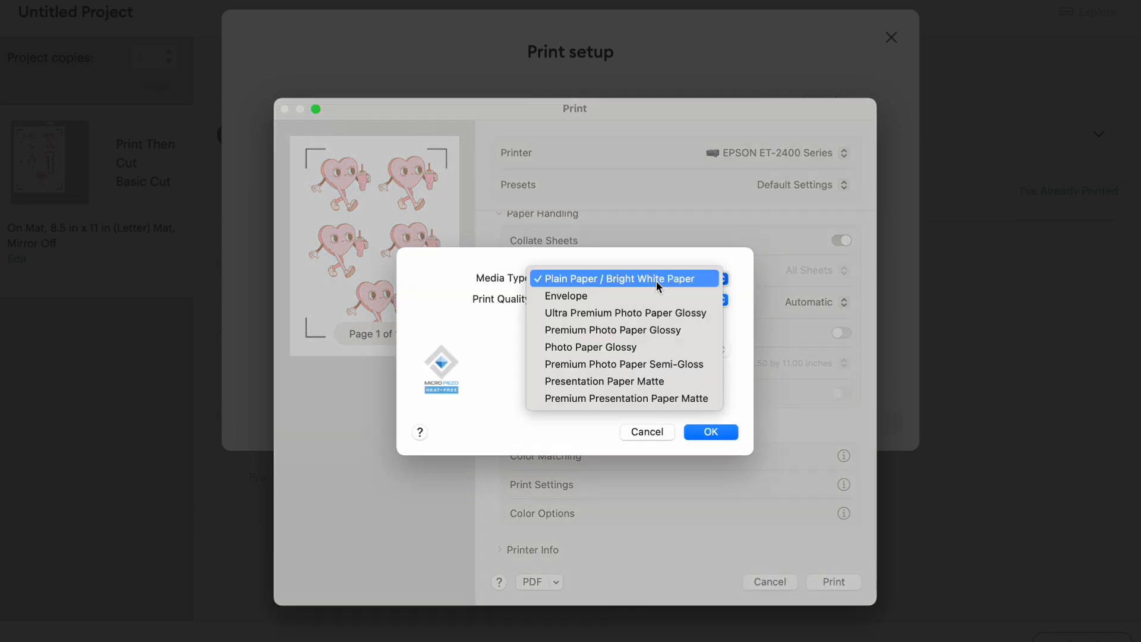
left_click(648, 347)
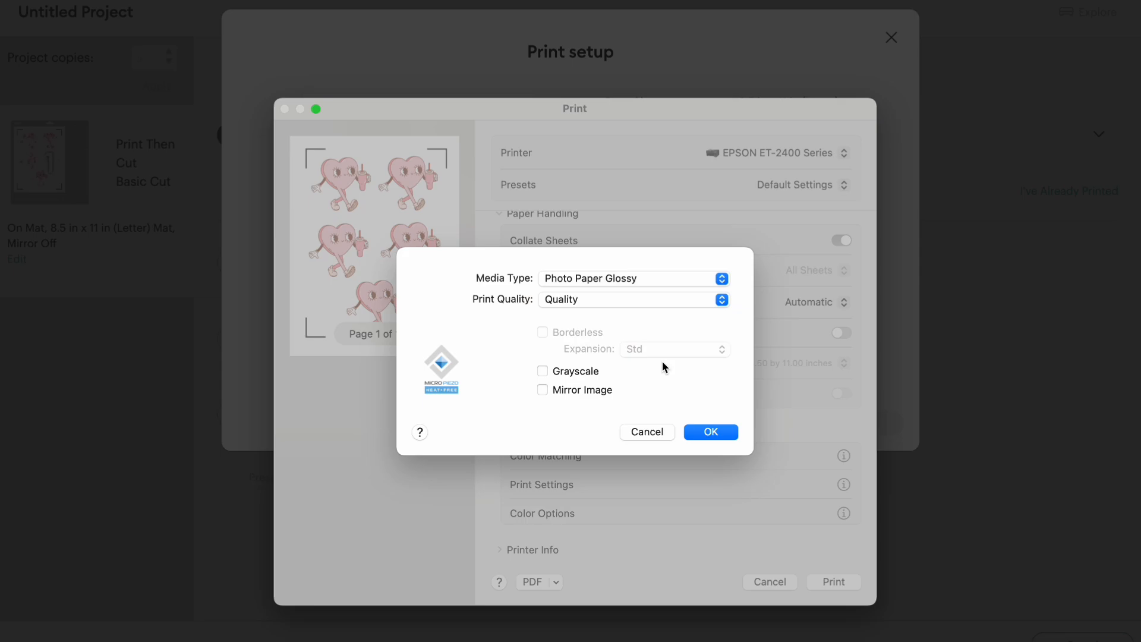
left_click(719, 433)
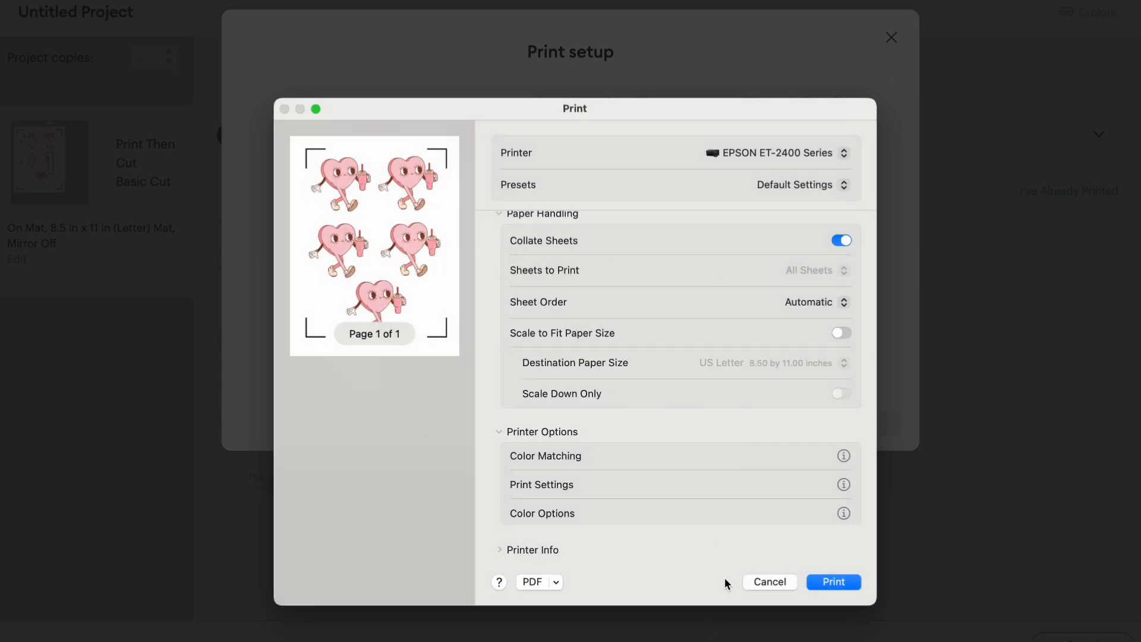
left_click(834, 582)
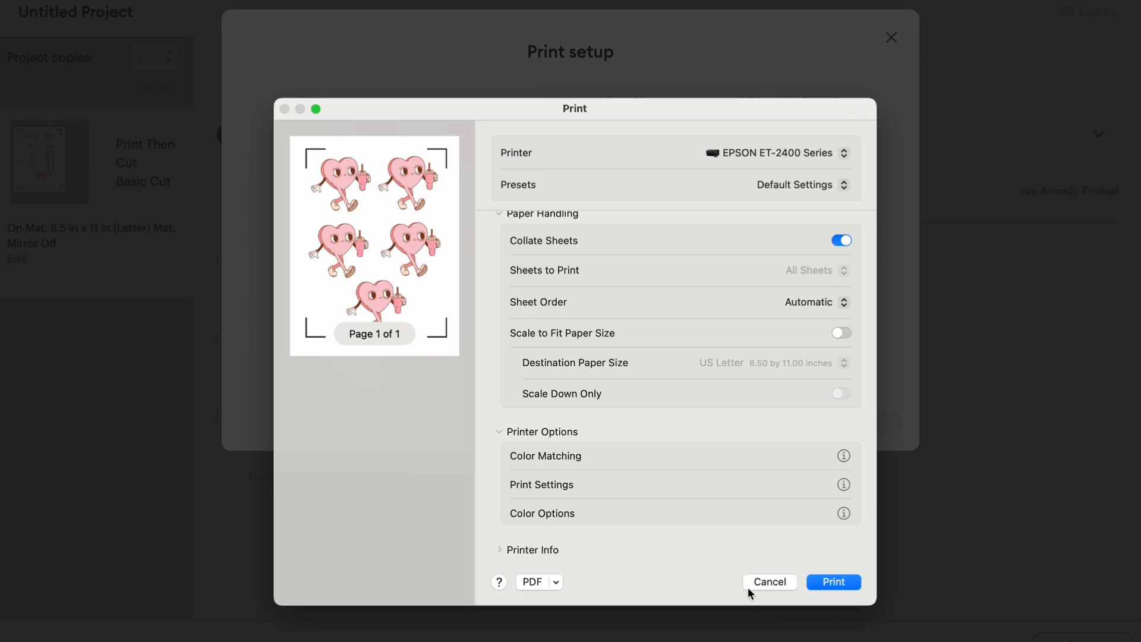